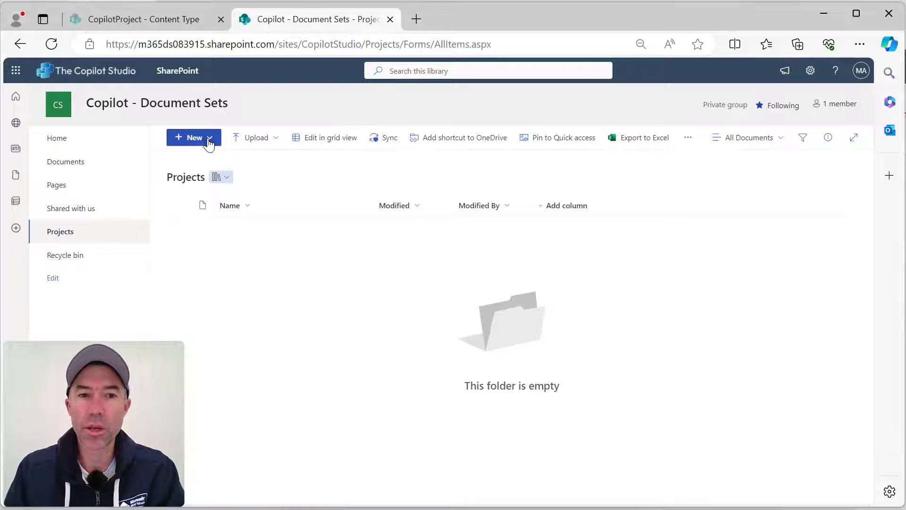
# - Create a Copilot Project document set named Project Alpha in the Projects library
pyautogui.click(209, 137)
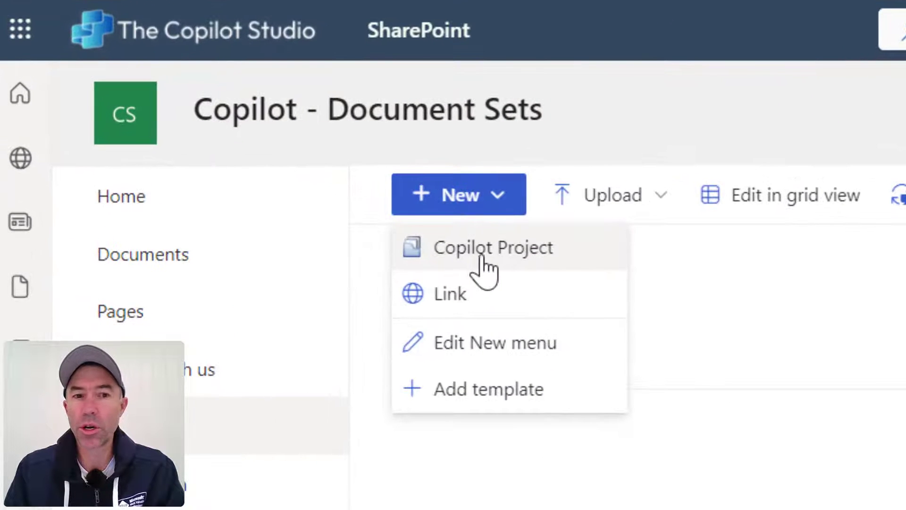
pyautogui.click(449, 250)
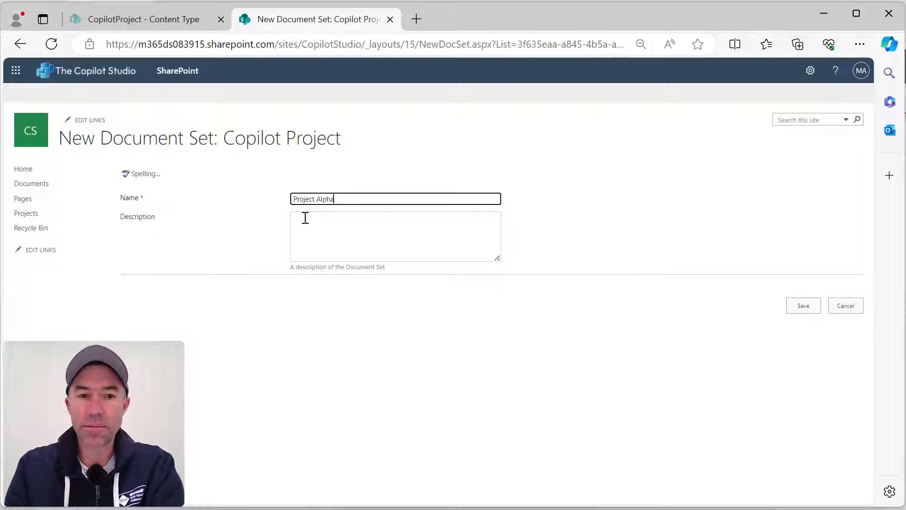
pyautogui.click(489, 316)
pyautogui.click(809, 306)
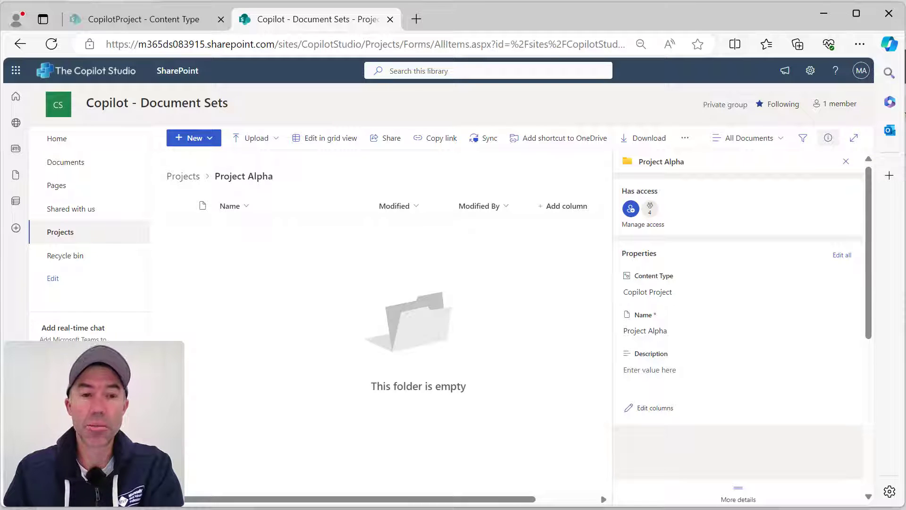
# - Examine which item types can be created inside Project Alpha and at the root of the Projects library
pyautogui.click(213, 140)
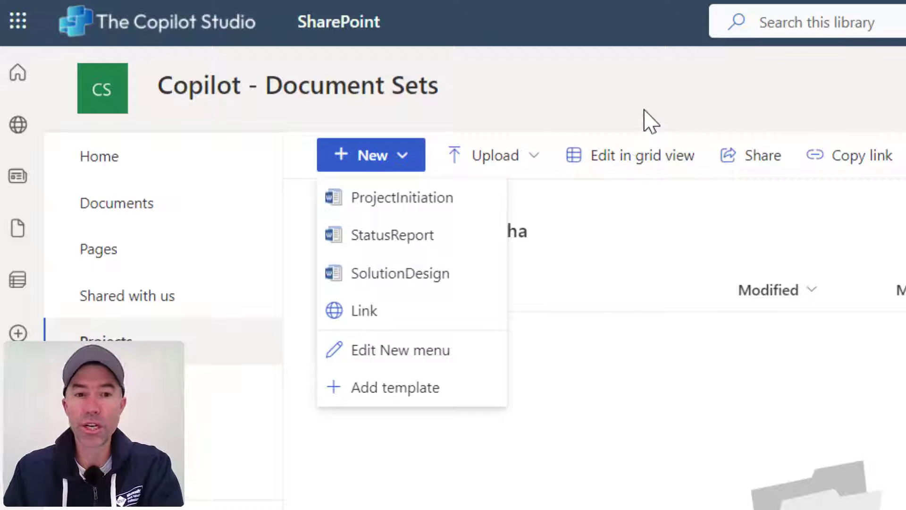
pyautogui.click(643, 121)
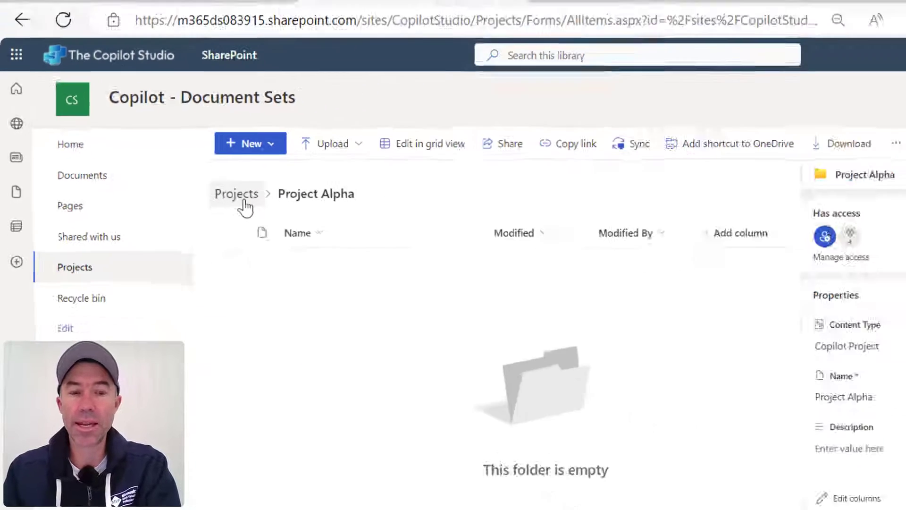
pyautogui.click(238, 195)
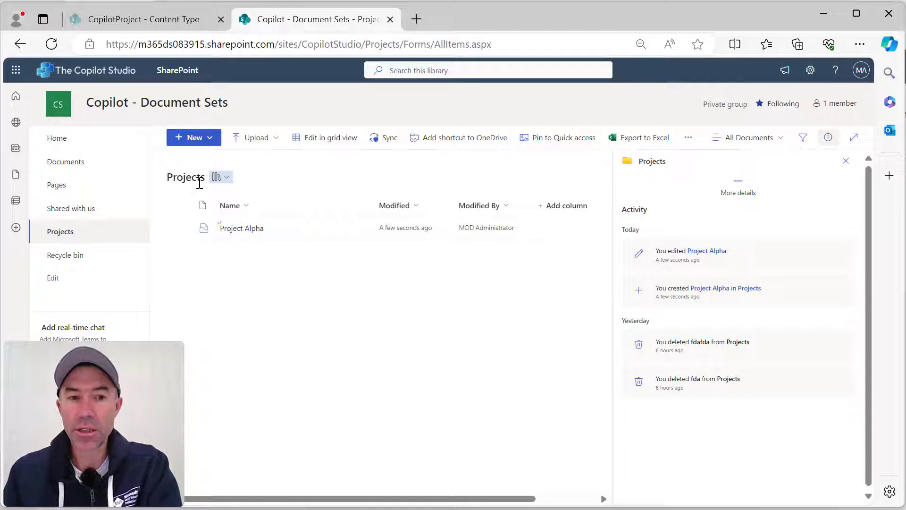
pyautogui.click(211, 139)
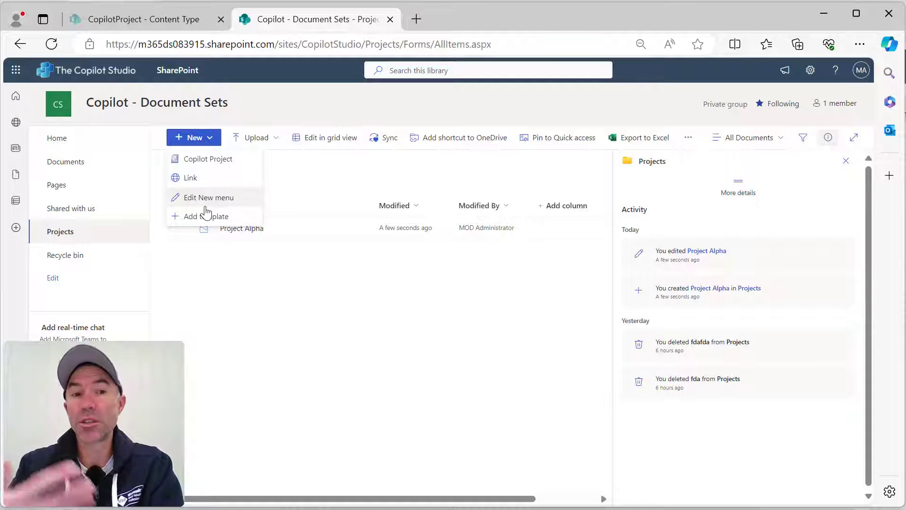
pyautogui.click(291, 178)
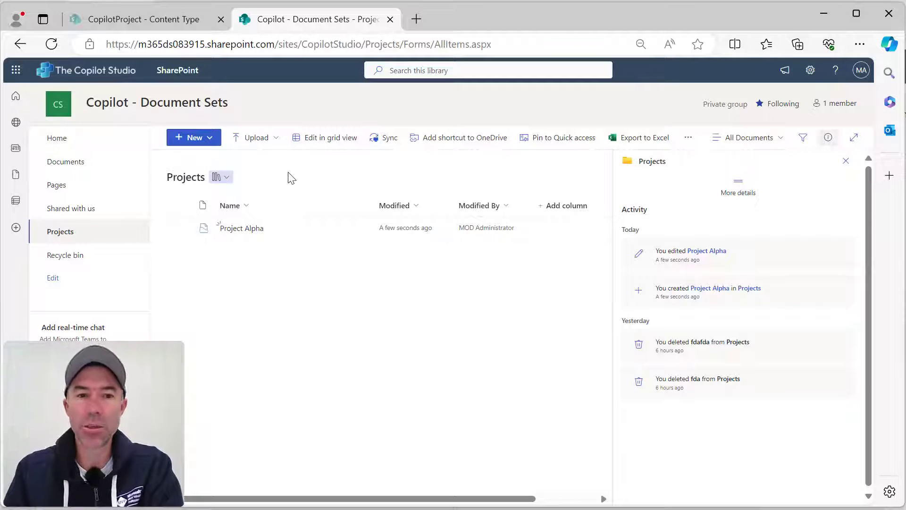
# - Open the site's content type gallery from the site settings
pyautogui.click(810, 69)
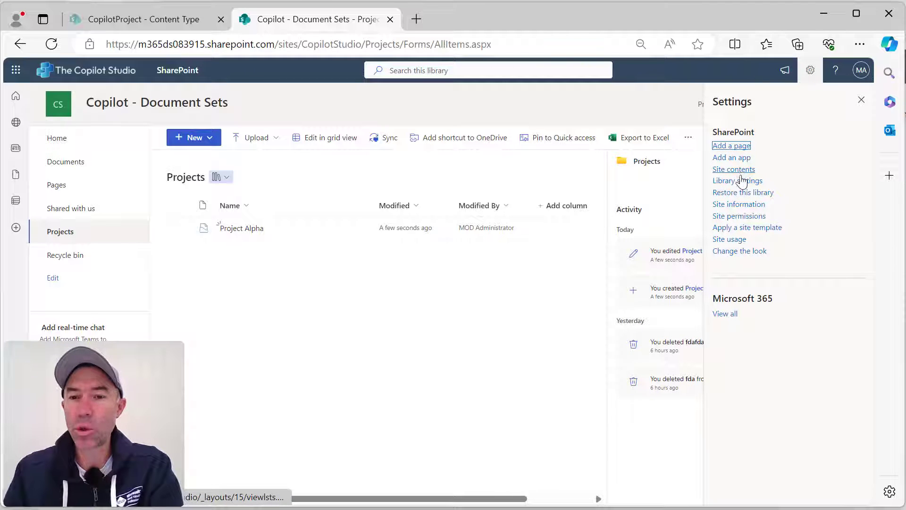
pyautogui.click(739, 208)
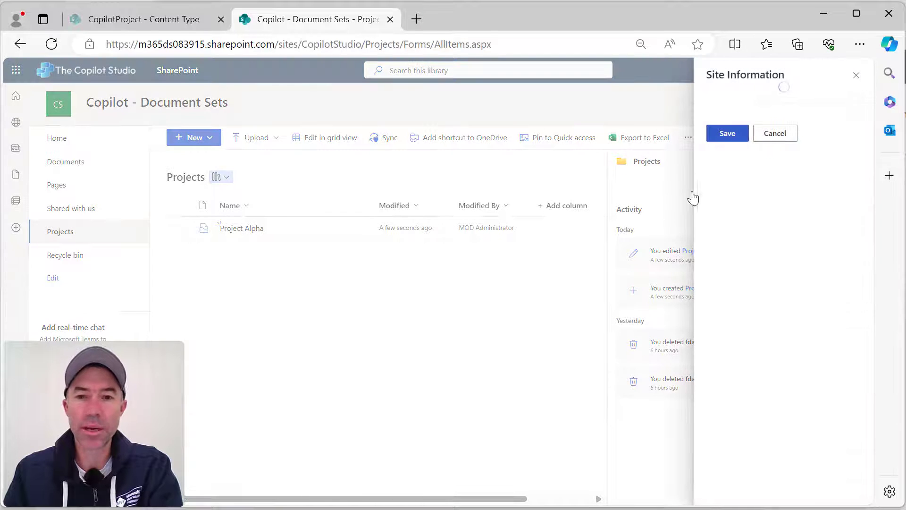
pyautogui.click(745, 390)
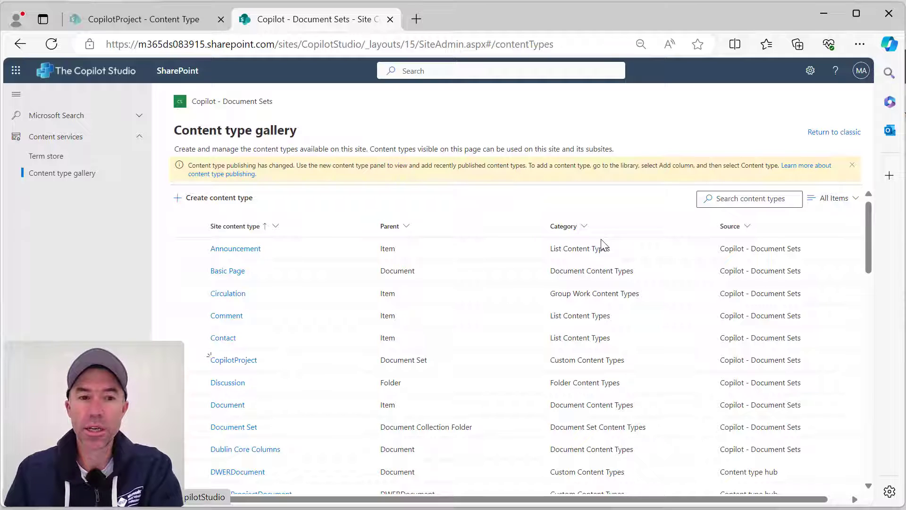
# - Start a new site content type and name it Project Document Set
pyautogui.click(222, 202)
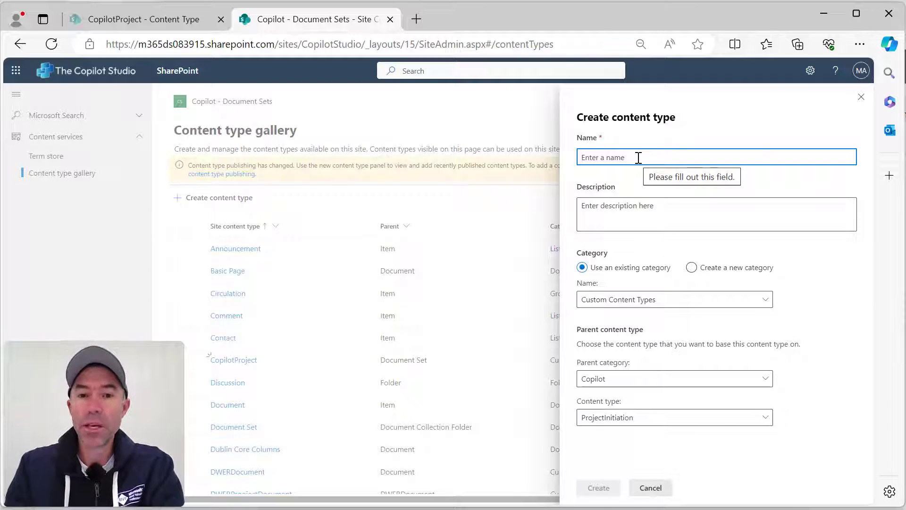
pyautogui.write('Project')
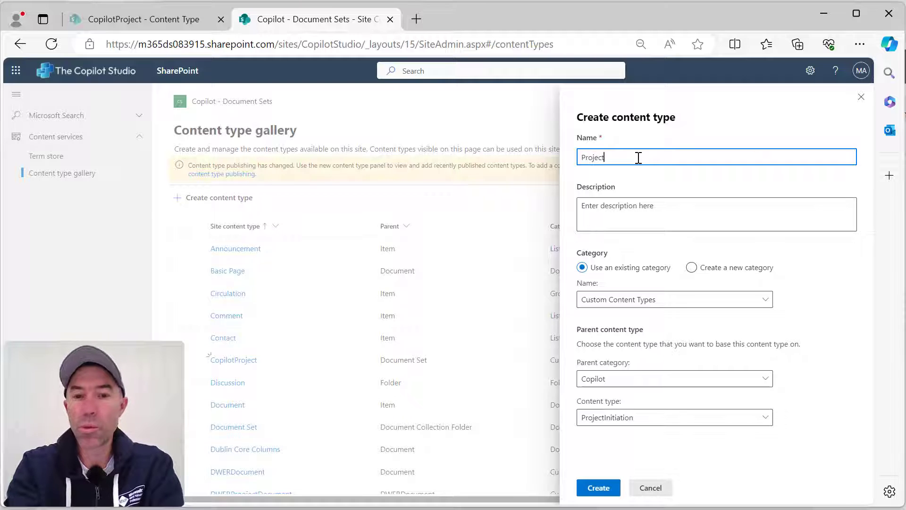
pyautogui.press('BackSpace')
pyautogui.press('BackSpace')
pyautogui.press('BackSpace')
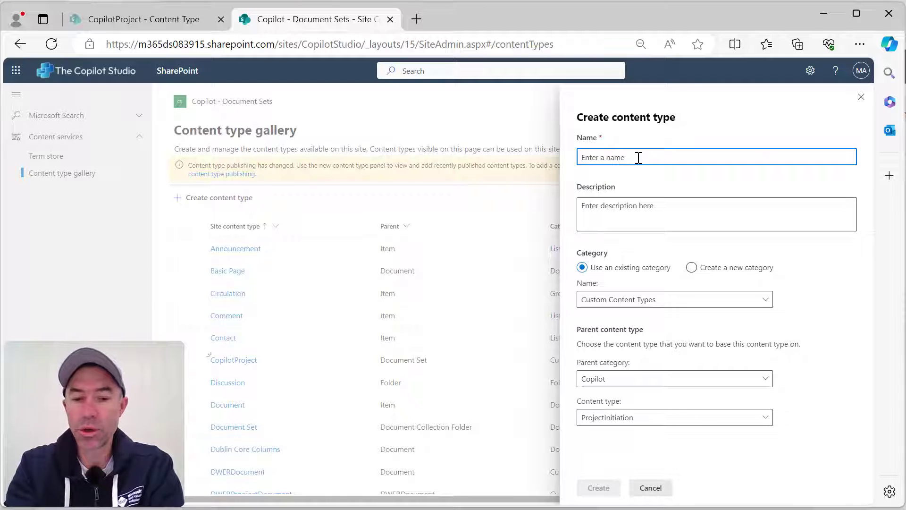
pyautogui.write('Project Document')
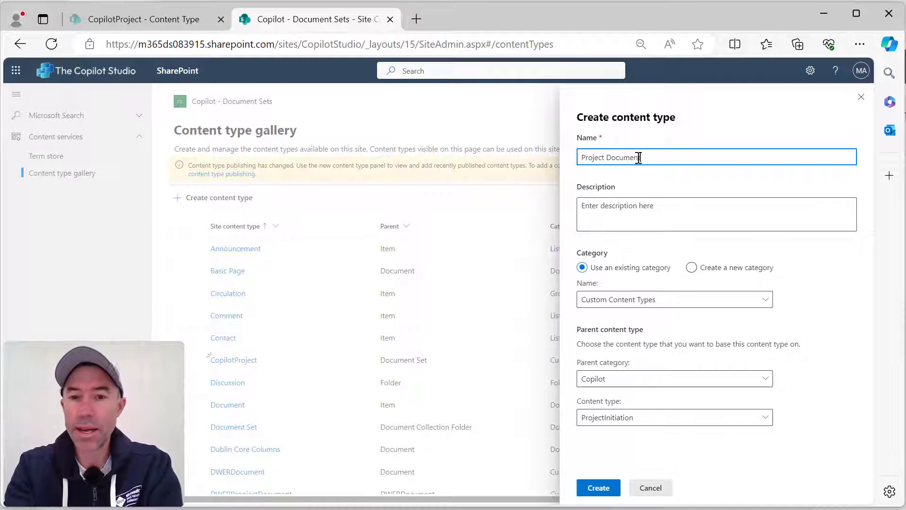
pyautogui.write(' Set')
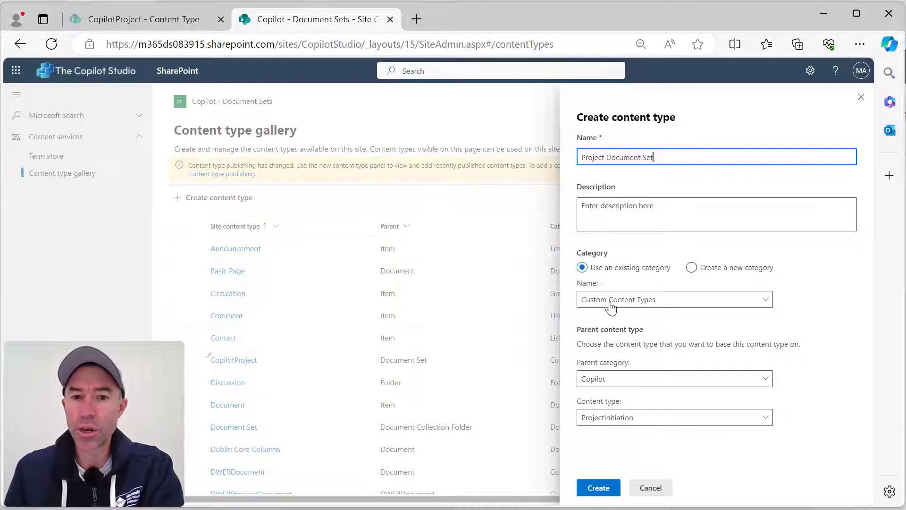
# - Assign the content type to the Copilot category, base it on Document Set from Document Set Content Types, and create it
pyautogui.click(633, 299)
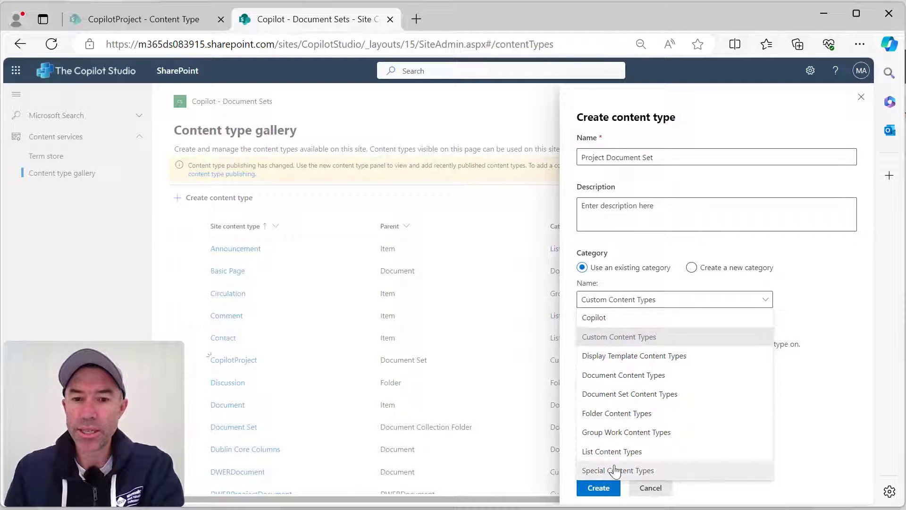
pyautogui.click(597, 318)
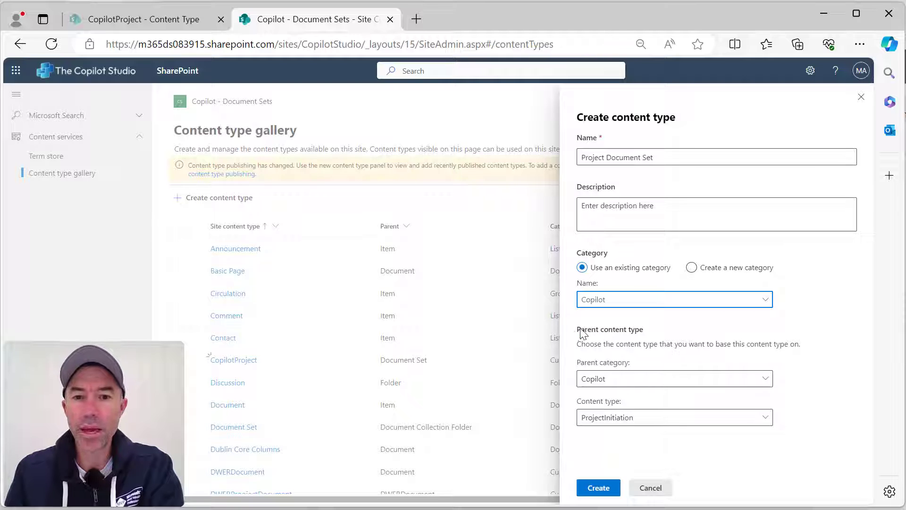
pyautogui.moveTo(577, 333); pyautogui.dragTo(660, 334)
pyautogui.click(658, 382)
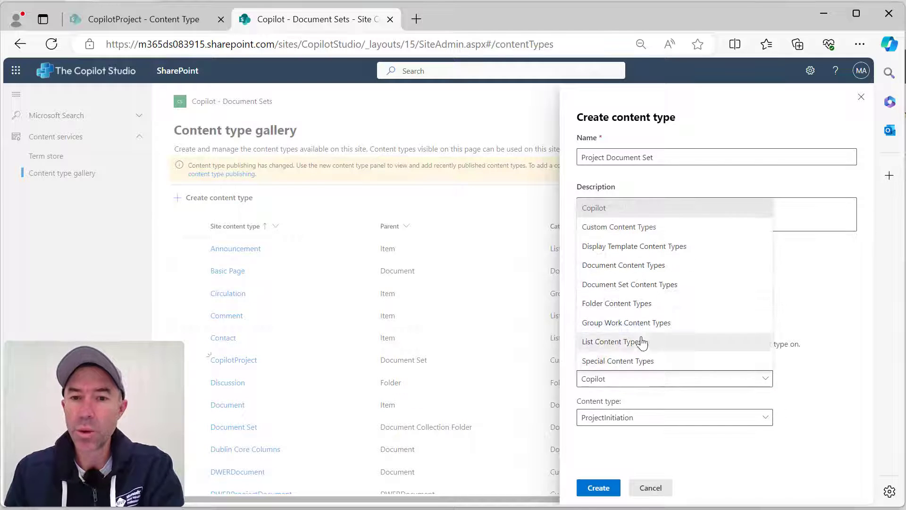
pyautogui.click(607, 287)
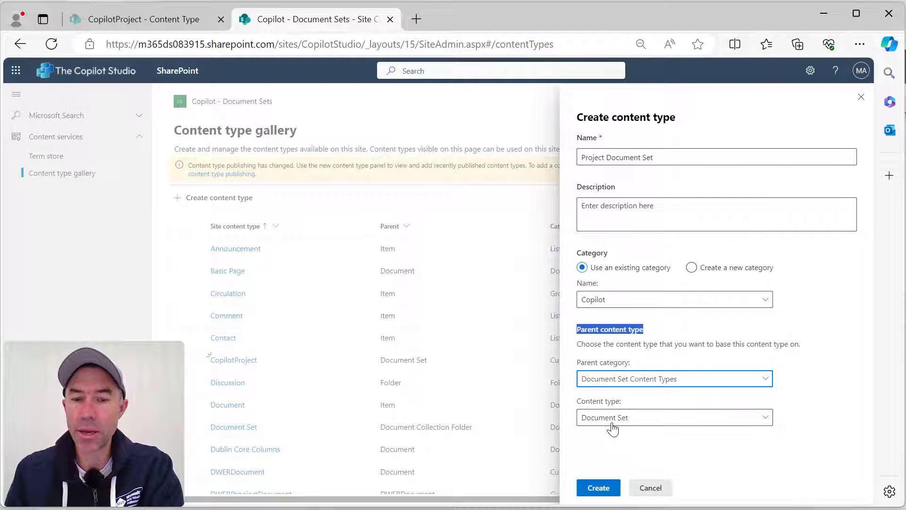
pyautogui.click(604, 490)
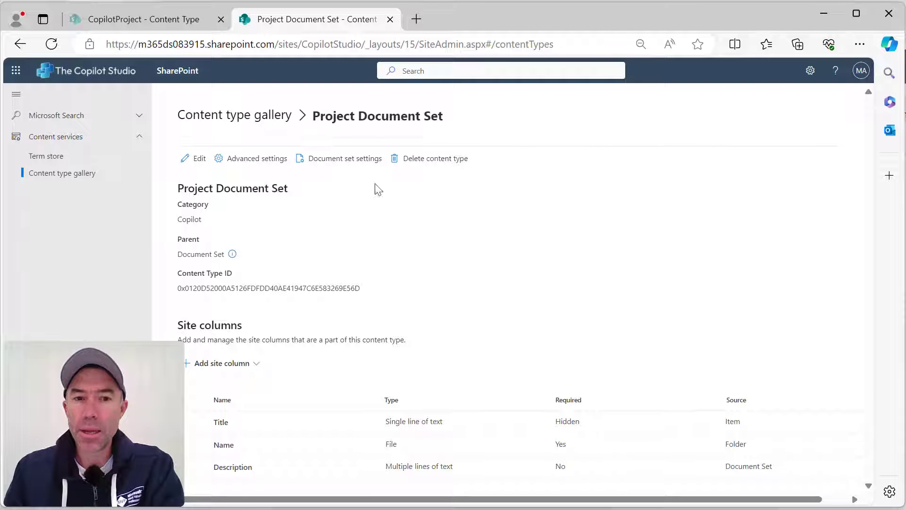
# - Add ProjectInitiation and StatusReport from the Copilot category to the document set's allowed content types and save the settings
pyautogui.click(326, 170)
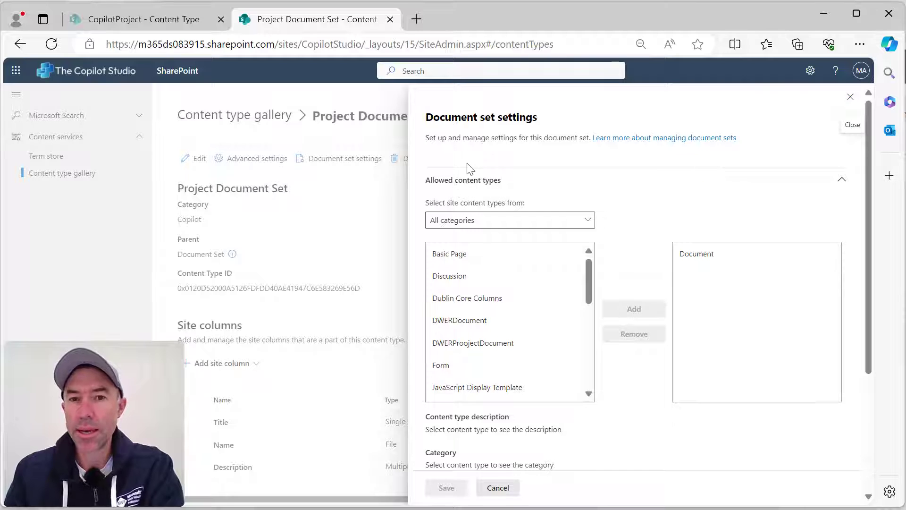
pyautogui.click(498, 227)
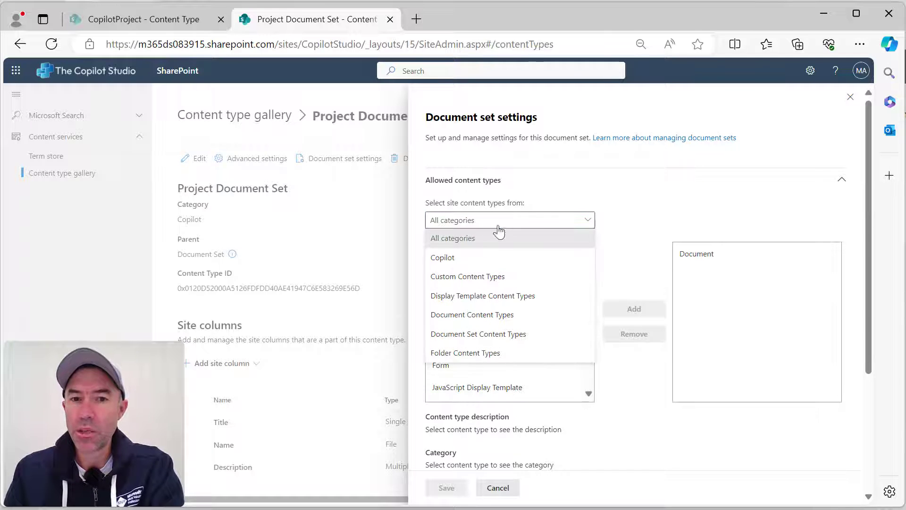
pyautogui.click(479, 257)
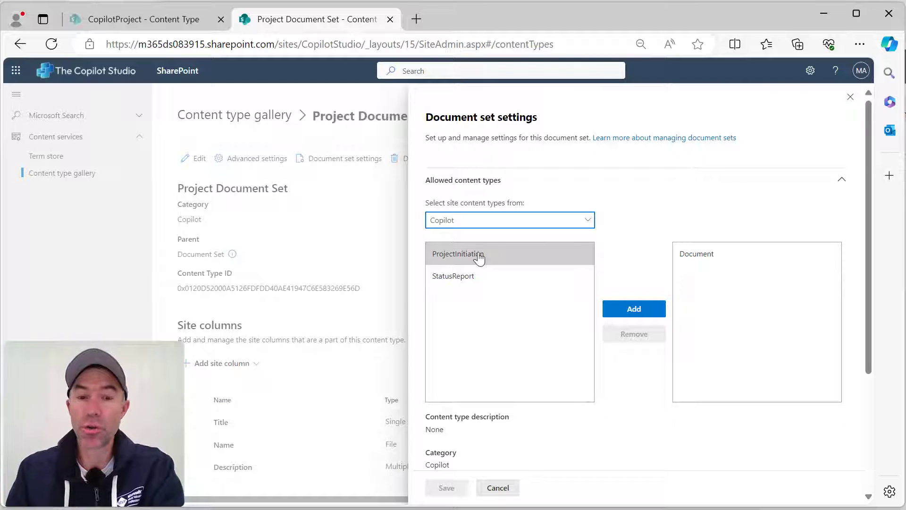
pyautogui.click(638, 312)
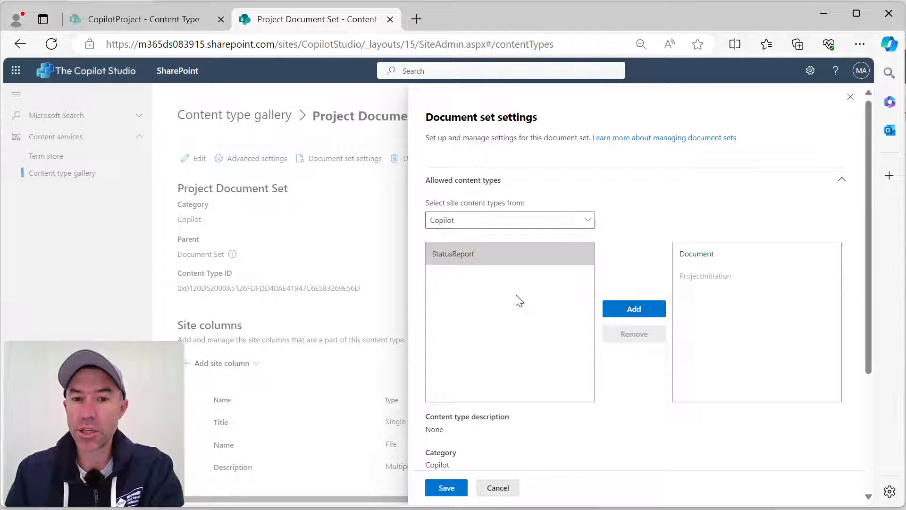
pyautogui.click(638, 310)
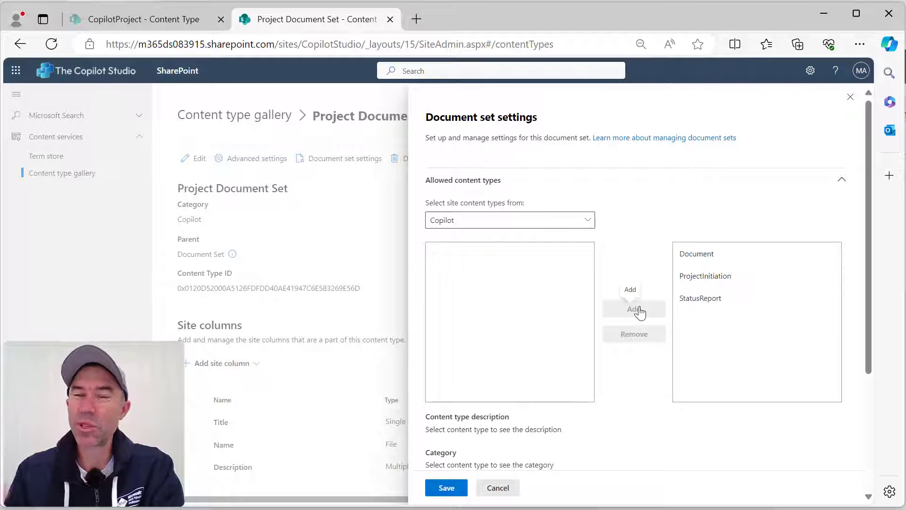
pyautogui.click(446, 487)
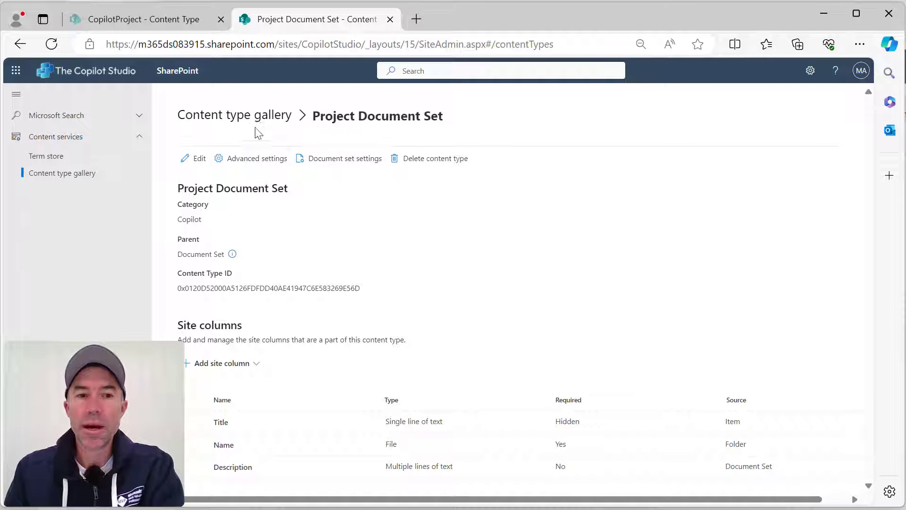
# - Return to the Copilot - Document Sets site home and create a blank document library named Our Projects
pyautogui.click(210, 115)
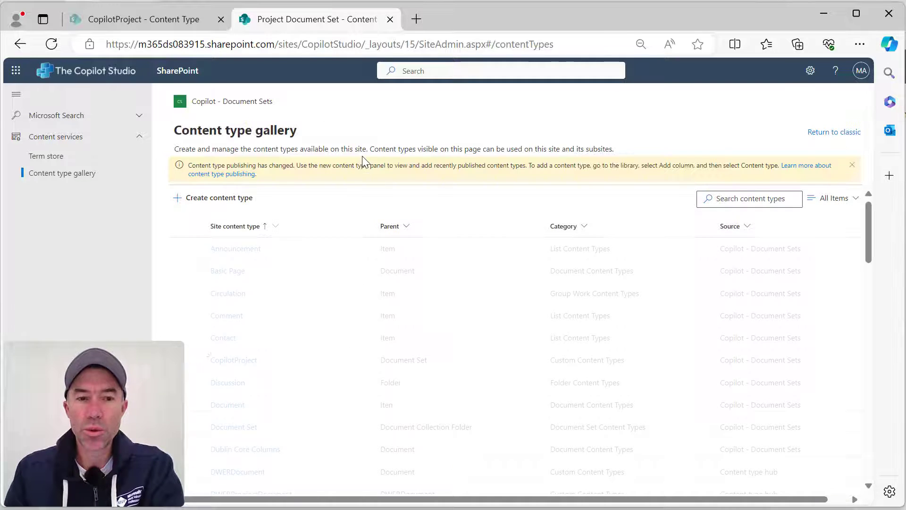
pyautogui.click(255, 102)
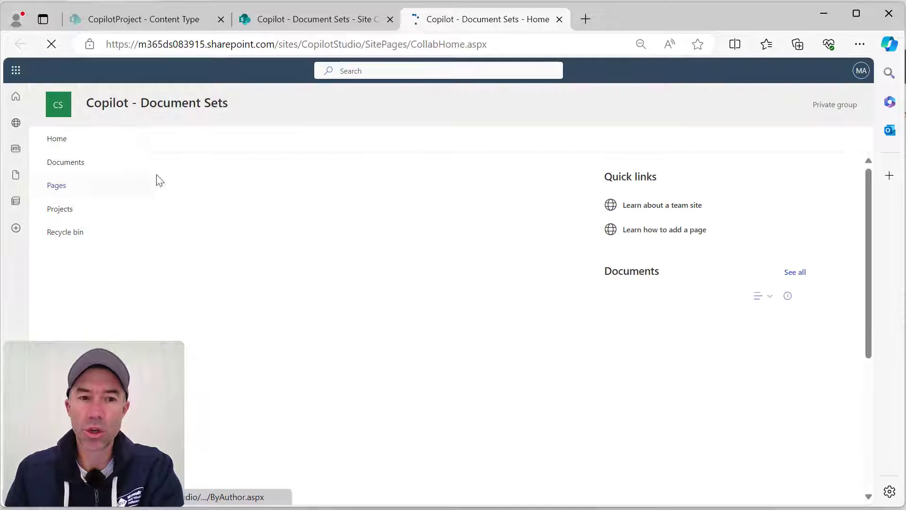
pyautogui.click(190, 138)
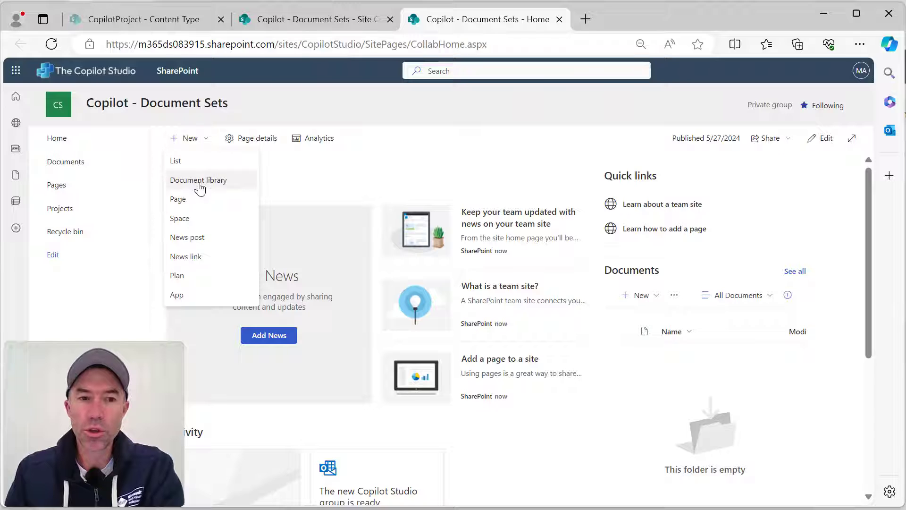
pyautogui.click(361, 188)
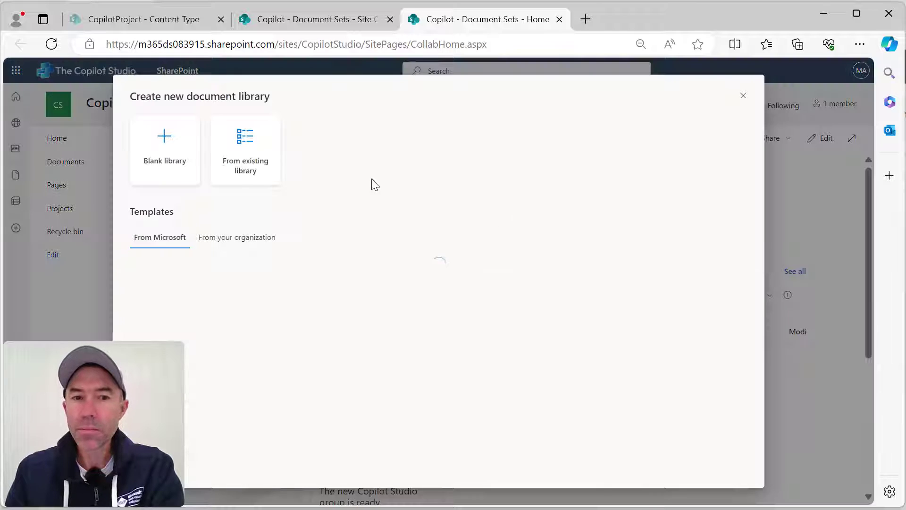
pyautogui.click(164, 163)
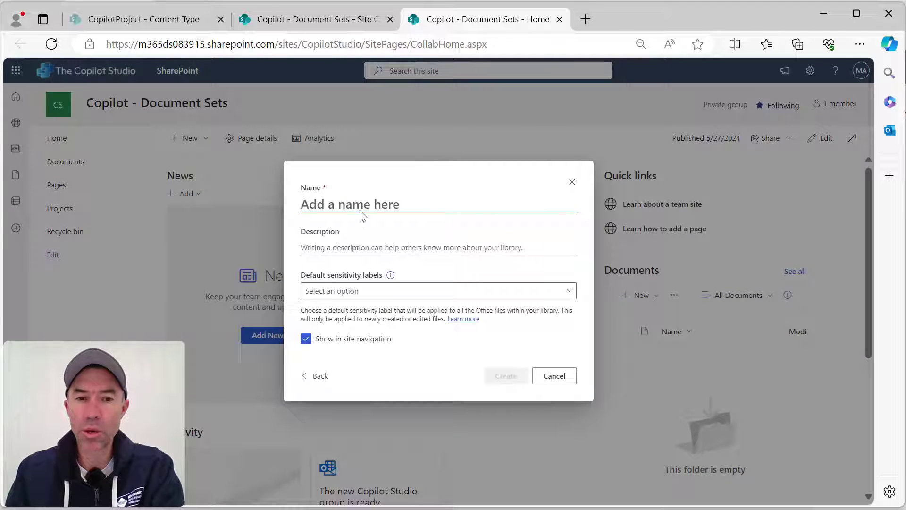
pyautogui.write('ur Projects')
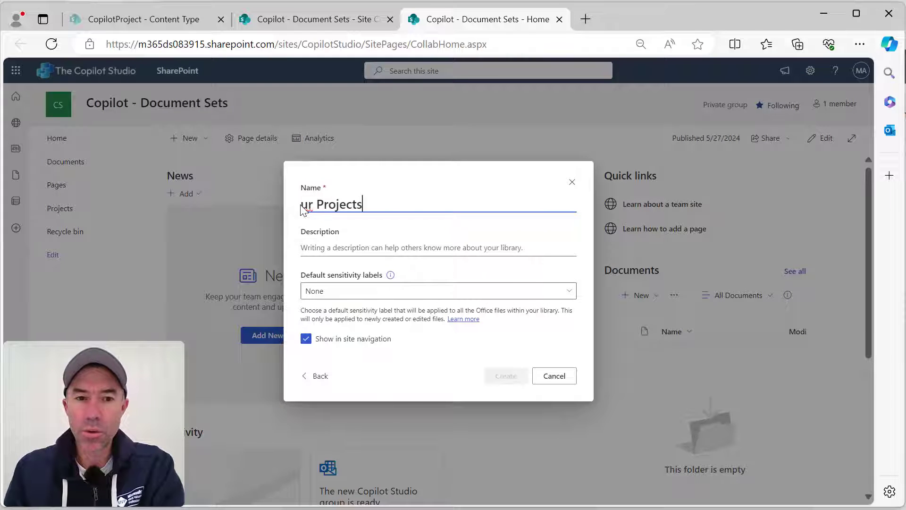
pyautogui.click(308, 203)
pyautogui.write('O')
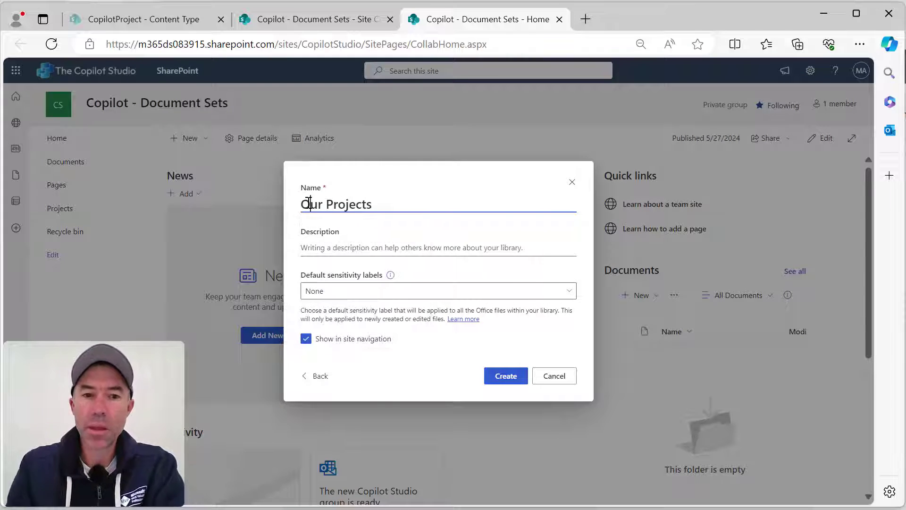
pyautogui.click(499, 376)
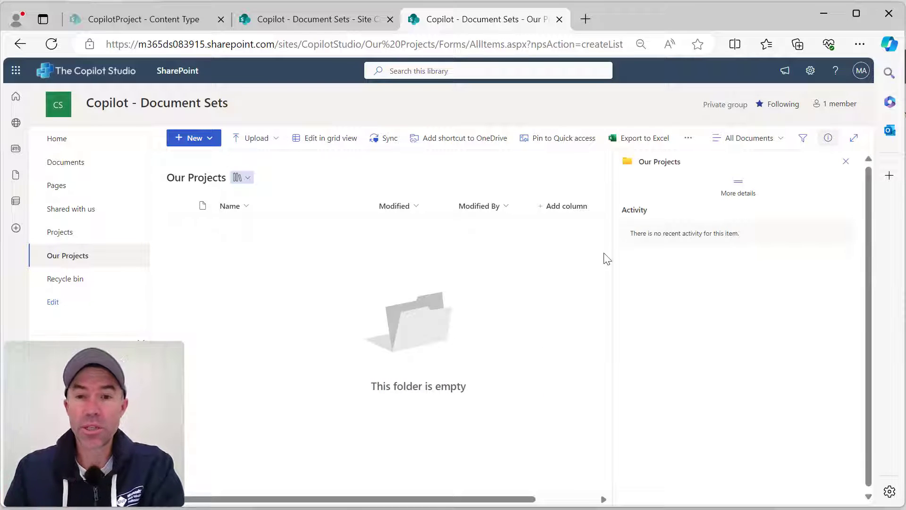
# - Close the details pane and add the Project Document Set content type to the Our Projects library
pyautogui.click(845, 162)
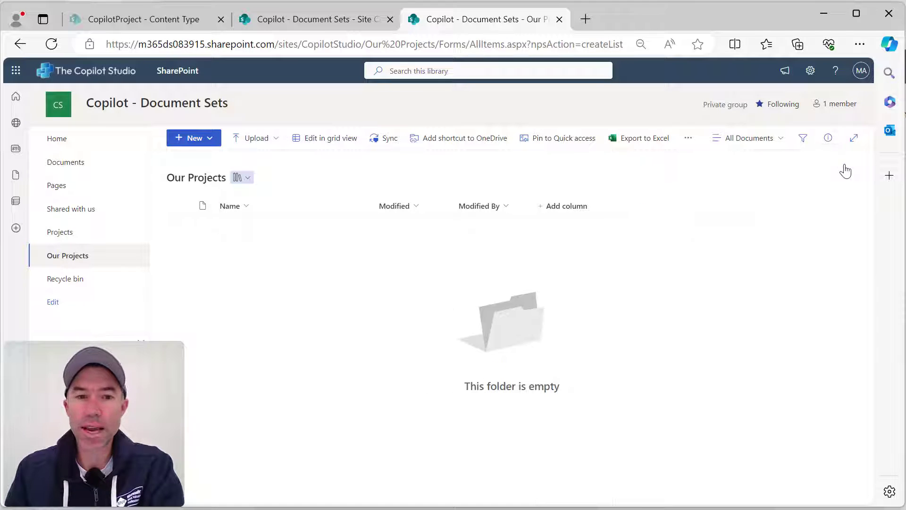
pyautogui.click(810, 75)
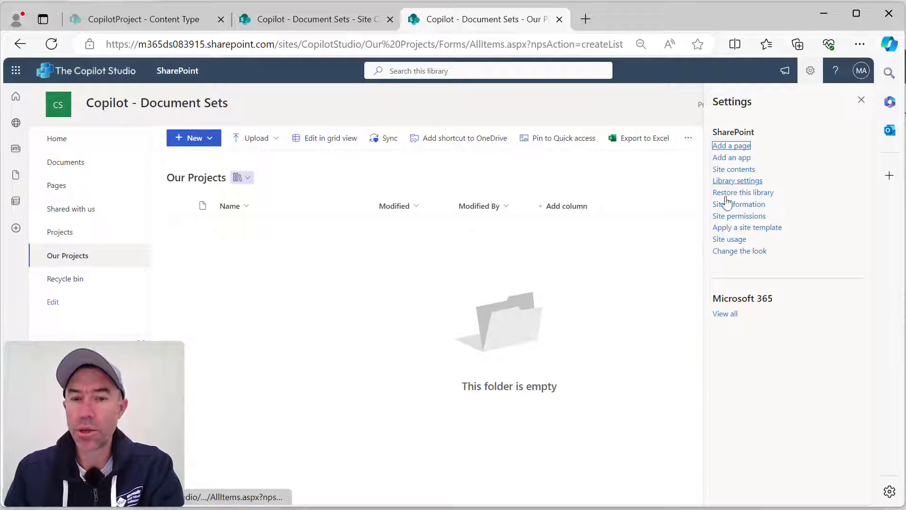
pyautogui.click(860, 101)
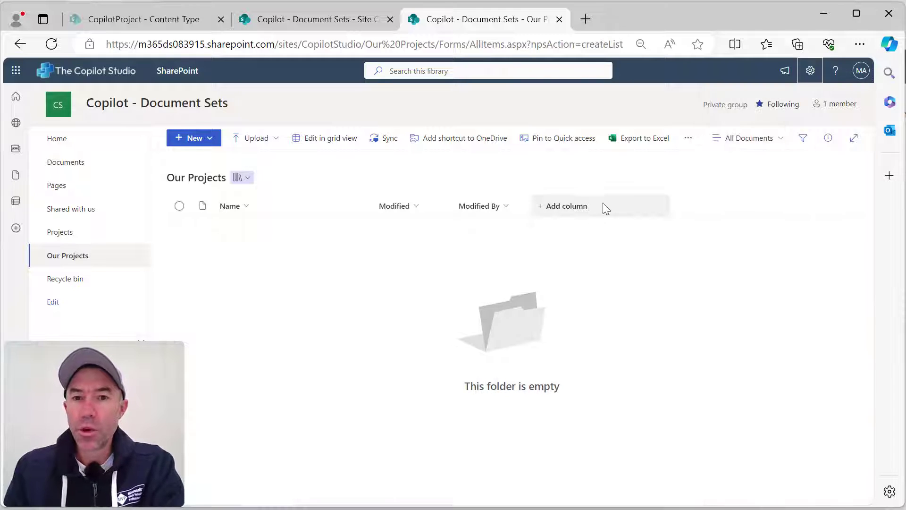
pyautogui.click(589, 204)
pyautogui.scroll(-3, 644, 284)
pyautogui.scroll(-1, 644, 284)
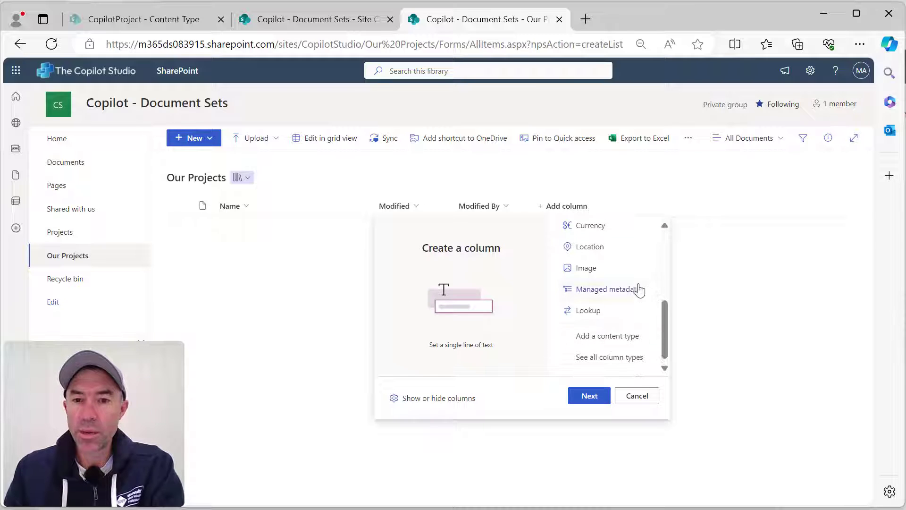
pyautogui.click(607, 335)
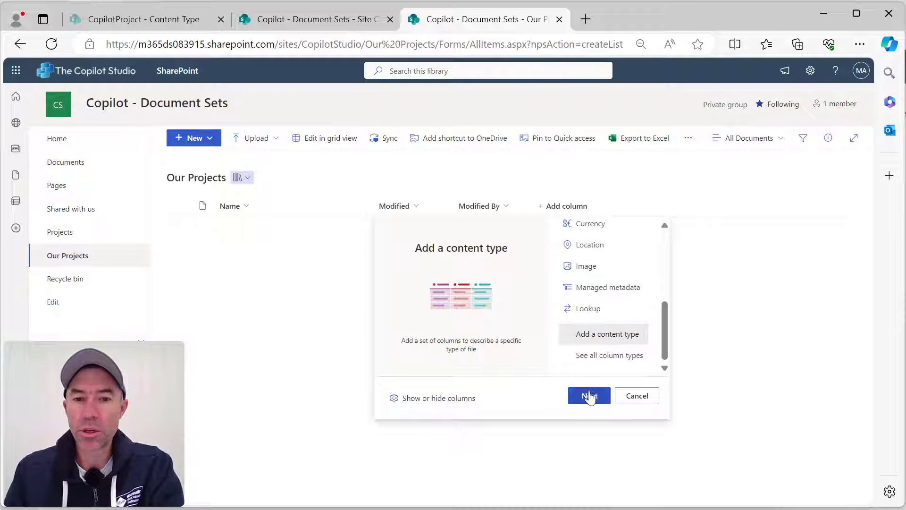
pyautogui.click(588, 395)
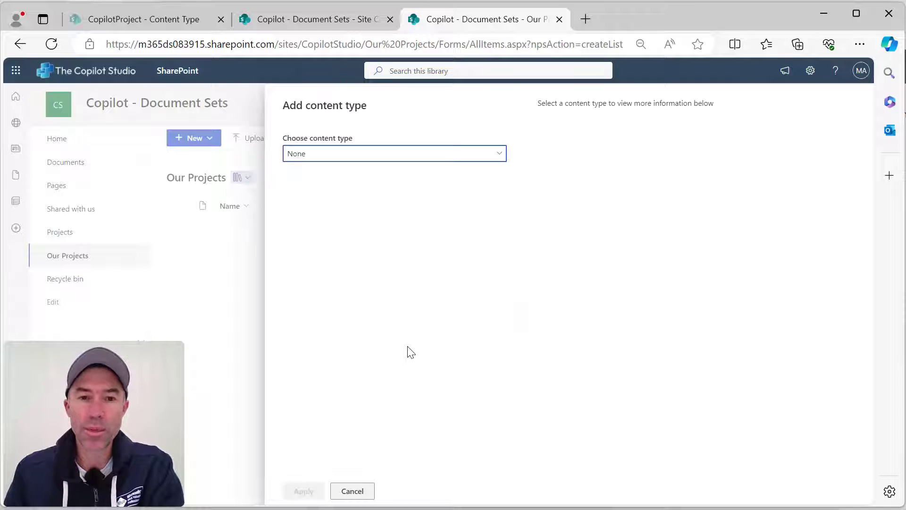
pyautogui.click(456, 151)
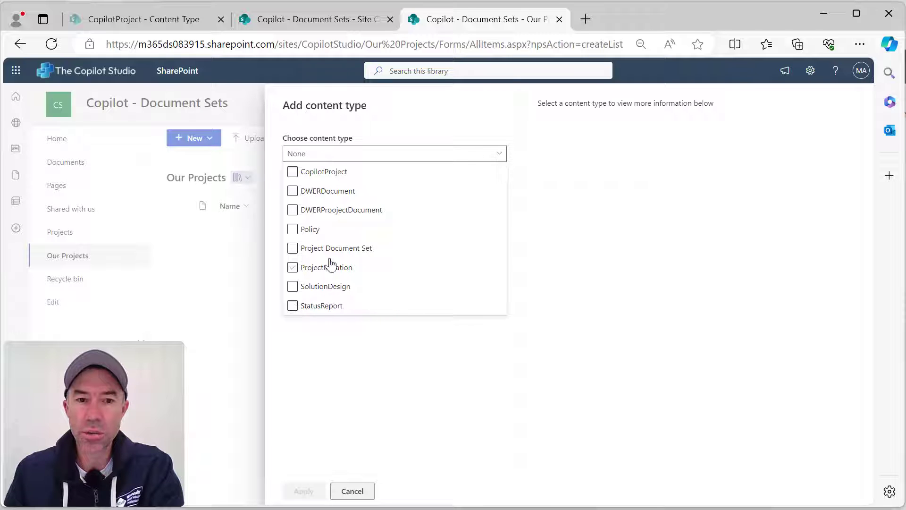
pyautogui.click(304, 255)
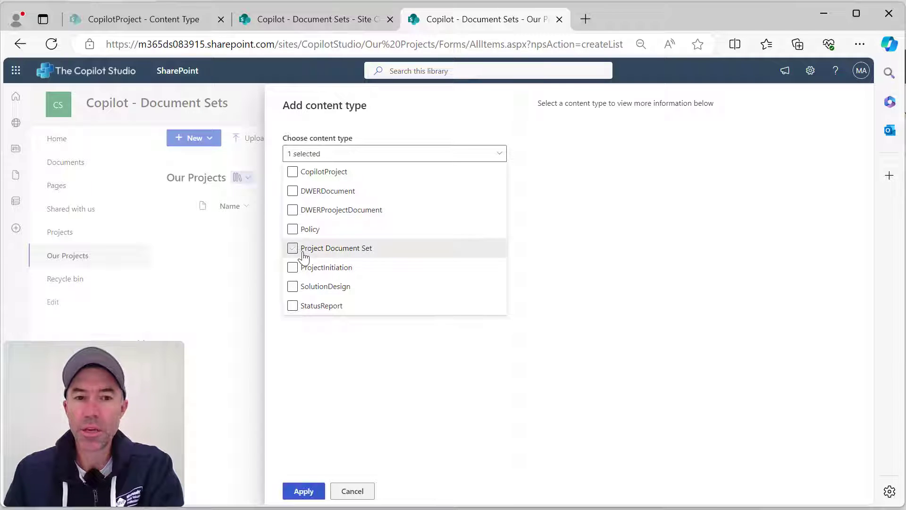
pyautogui.click(305, 492)
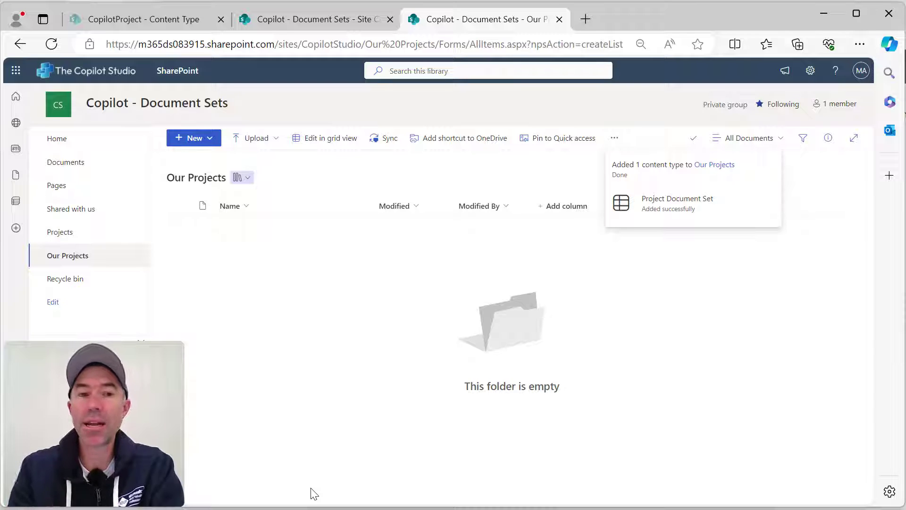
pyautogui.click(505, 183)
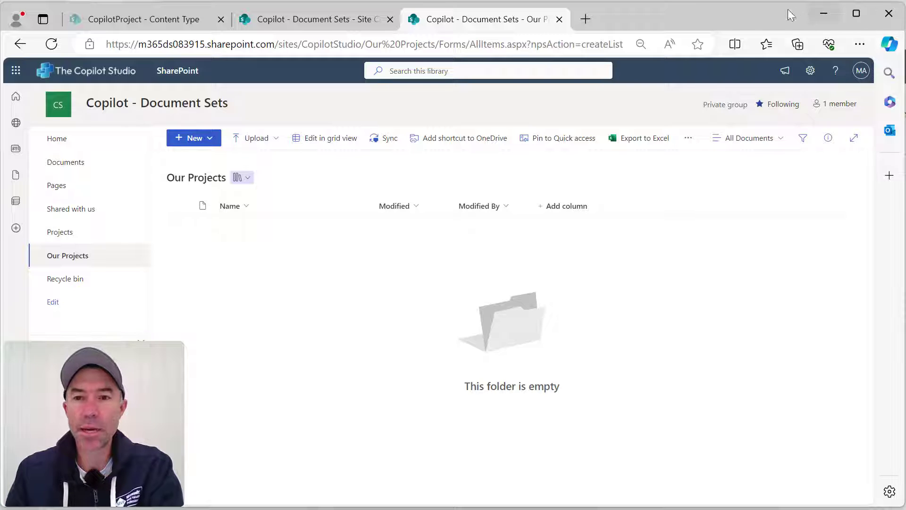
# - Open the site collection features and check the status of the Document Sets feature
pyautogui.click(810, 71)
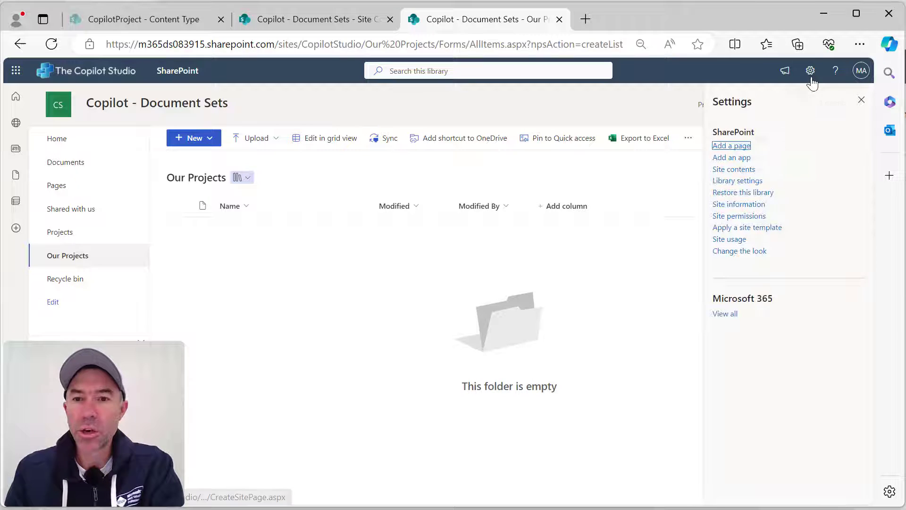
pyautogui.click(750, 206)
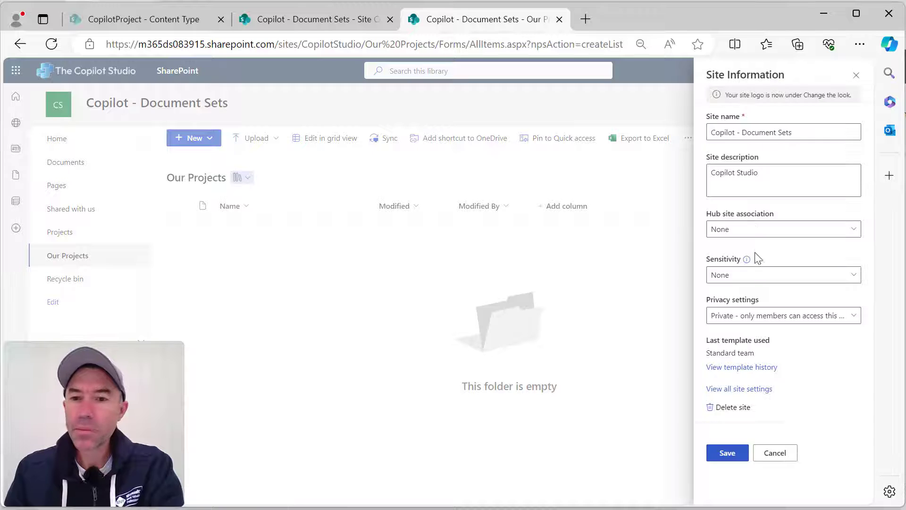
pyautogui.click(751, 389)
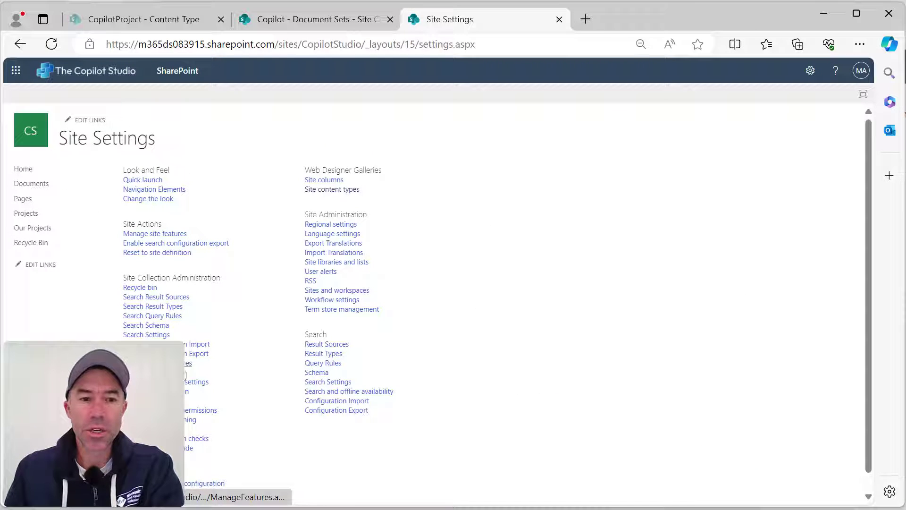
pyautogui.click(184, 365)
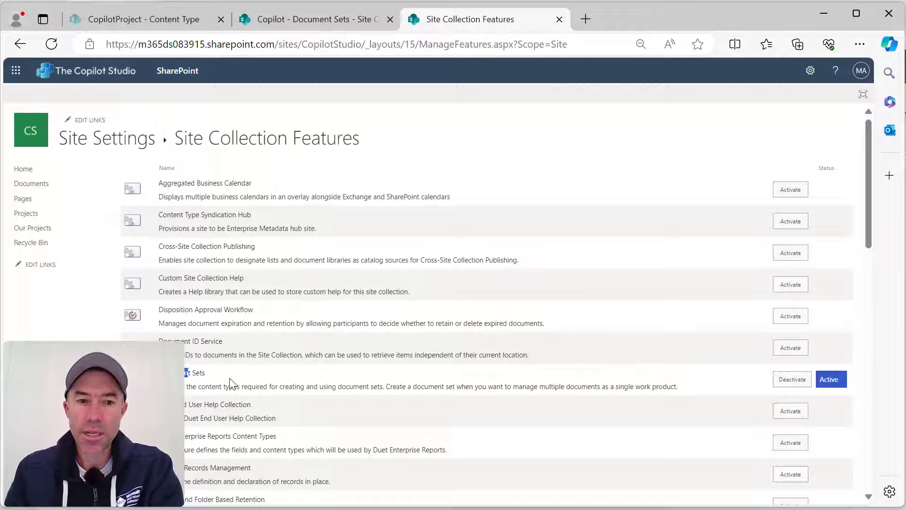
pyautogui.moveTo(230, 382); pyautogui.dragTo(260, 382)
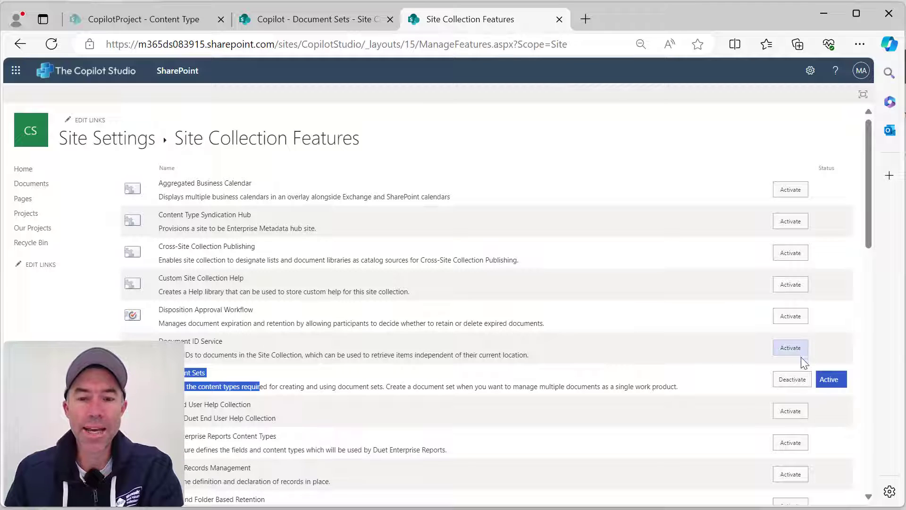
pyautogui.click(736, 388)
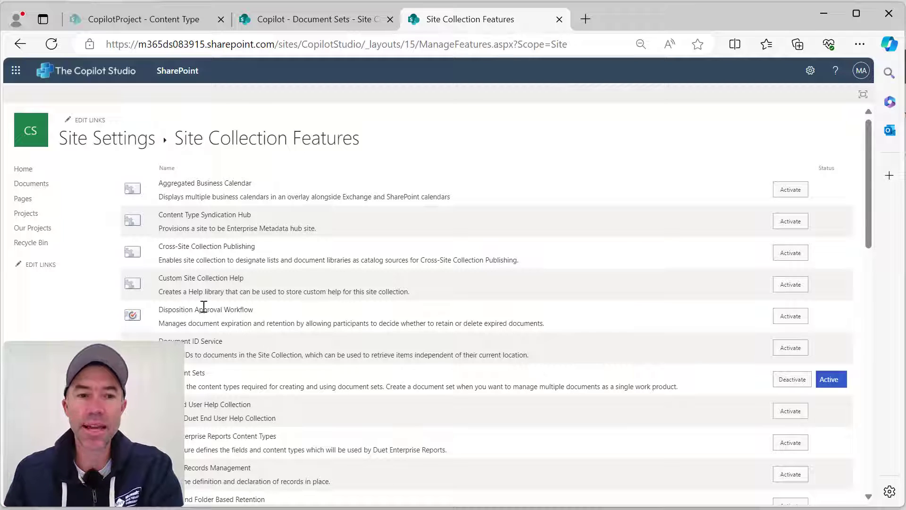
# - Return to the Our Projects library and delete the default Document content type through its library settings
pyautogui.click(61, 231)
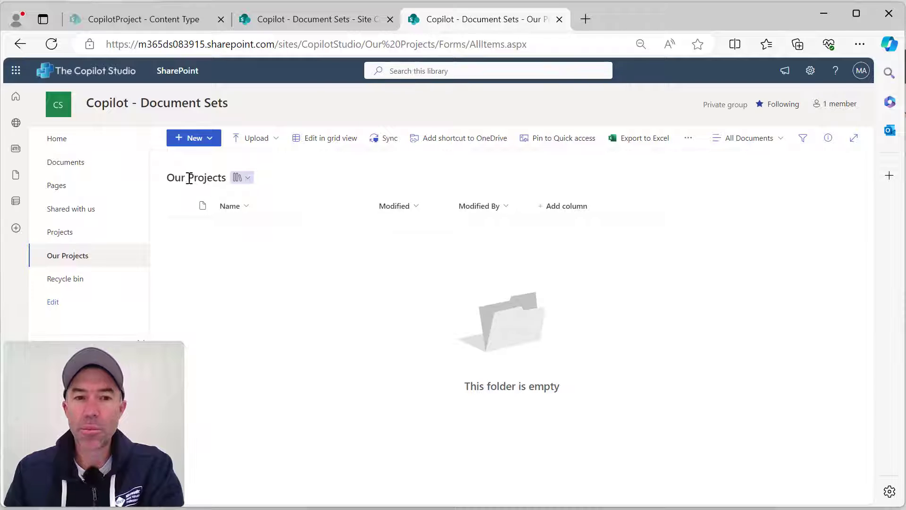
pyautogui.click(216, 141)
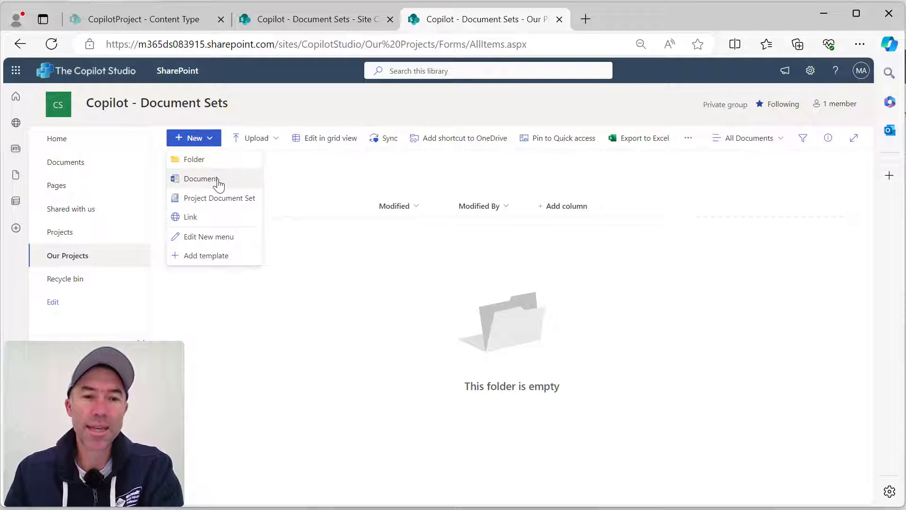
pyautogui.click(810, 71)
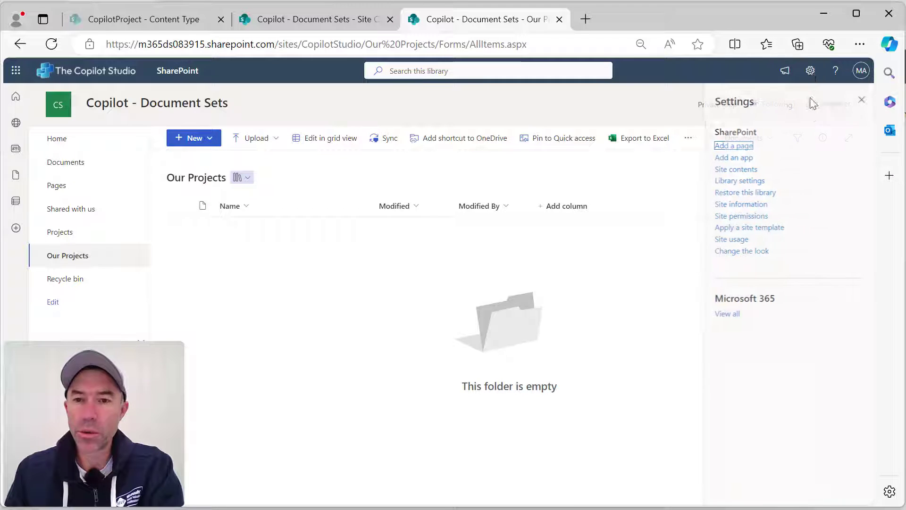
pyautogui.click(740, 181)
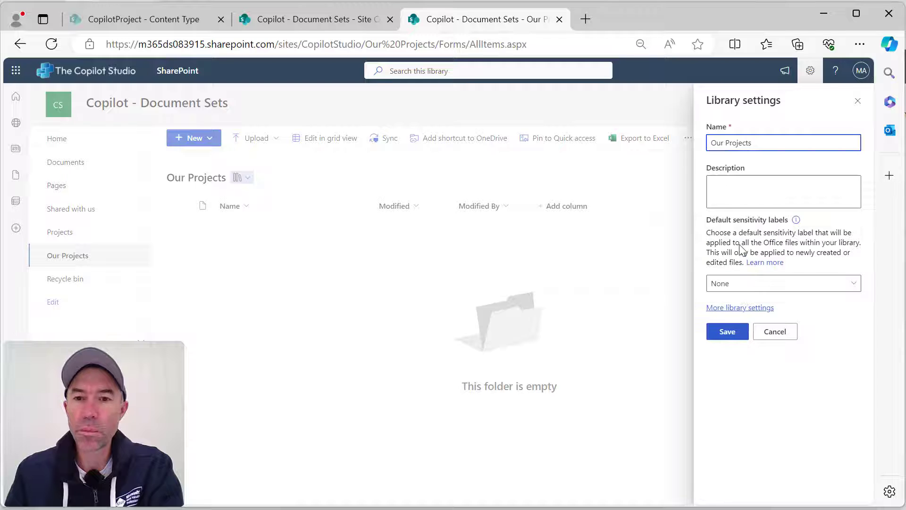
pyautogui.click(755, 309)
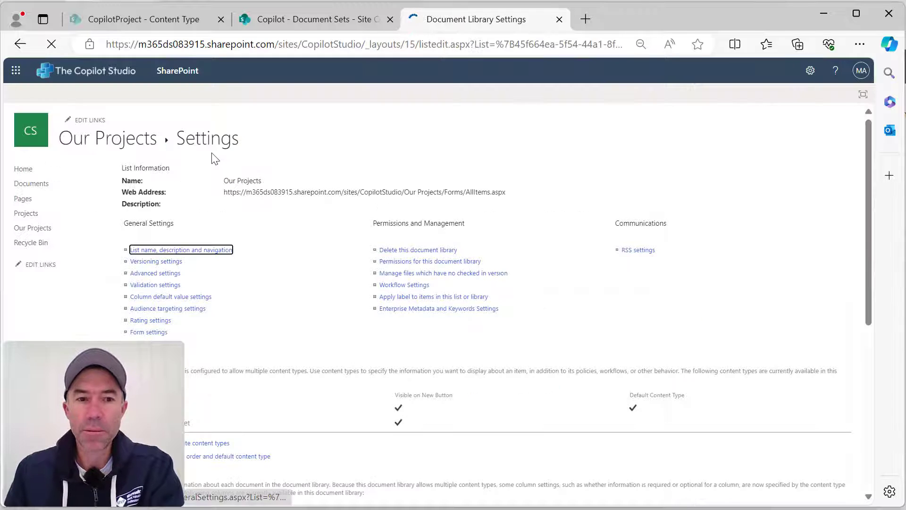
pyautogui.click(181, 250)
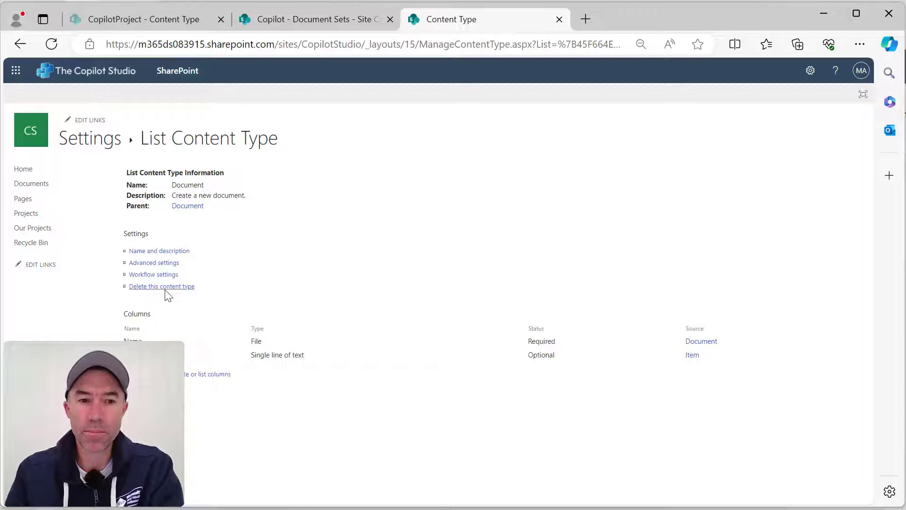
pyautogui.click(163, 287)
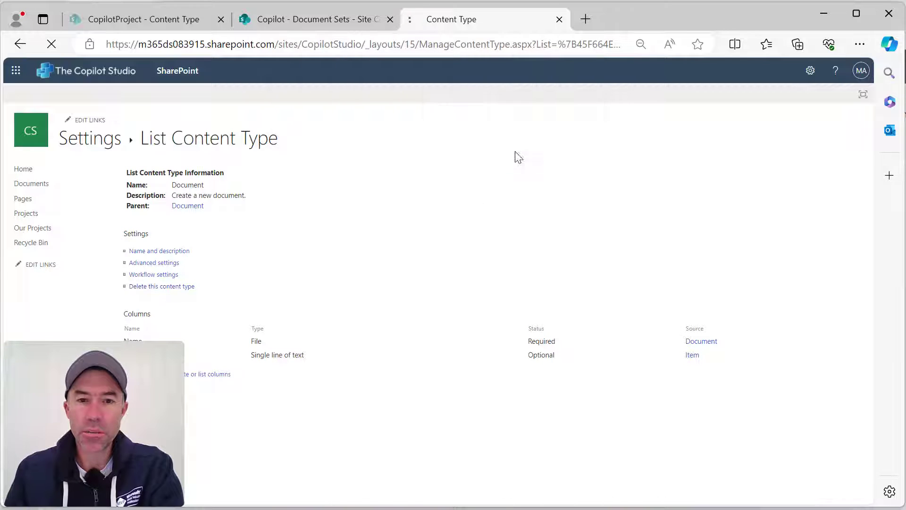
pyautogui.click(508, 121)
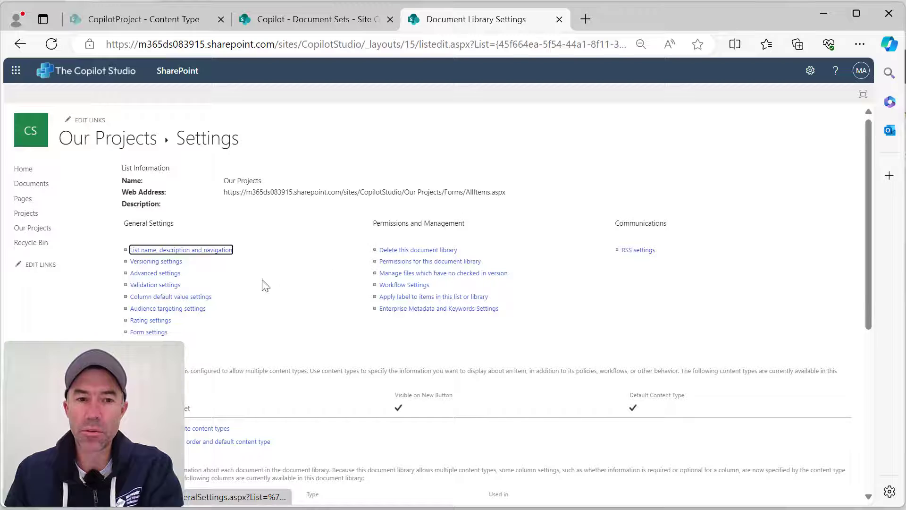
# - In the library's advanced settings, make the "New Folder" command unavailable and save the change
pyautogui.click(162, 273)
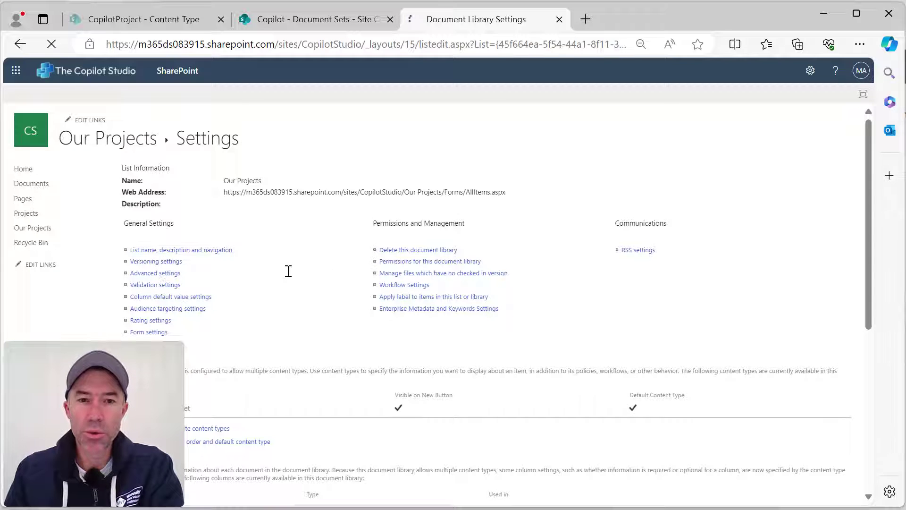
pyautogui.scroll(-5, 292, 276)
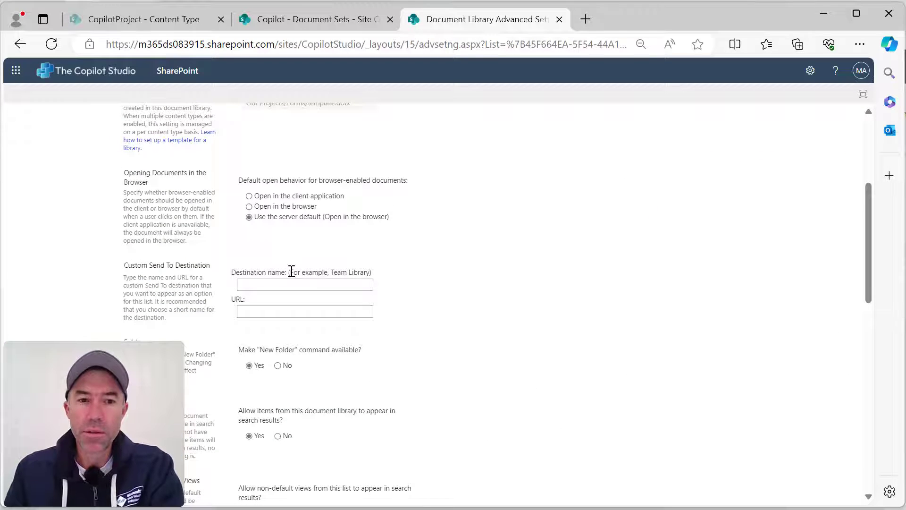
pyautogui.scroll(-2, 292, 271)
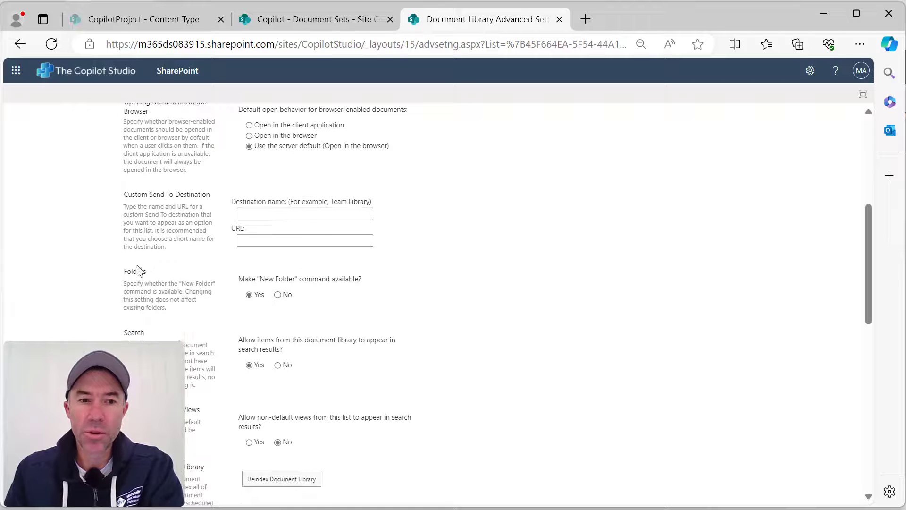
pyautogui.moveTo(129, 273); pyautogui.dragTo(174, 275)
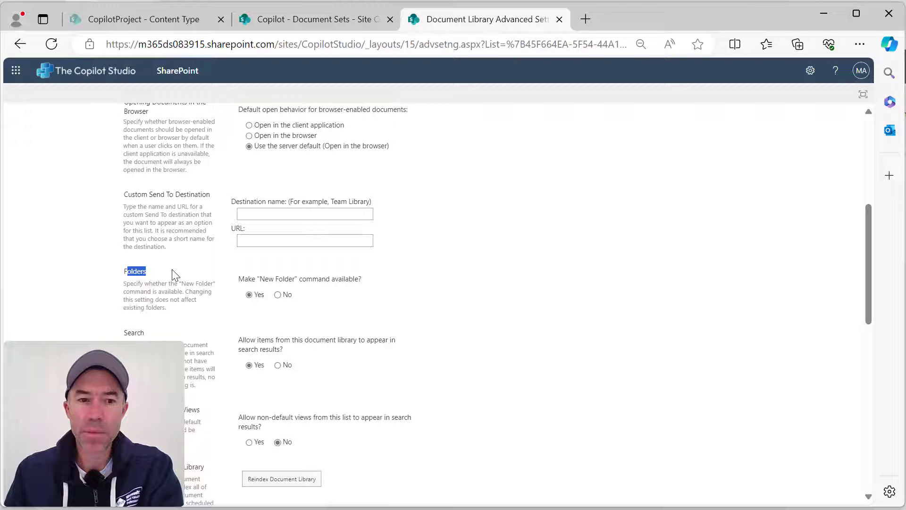
pyautogui.click(279, 295)
pyautogui.scroll(-9, 441, 310)
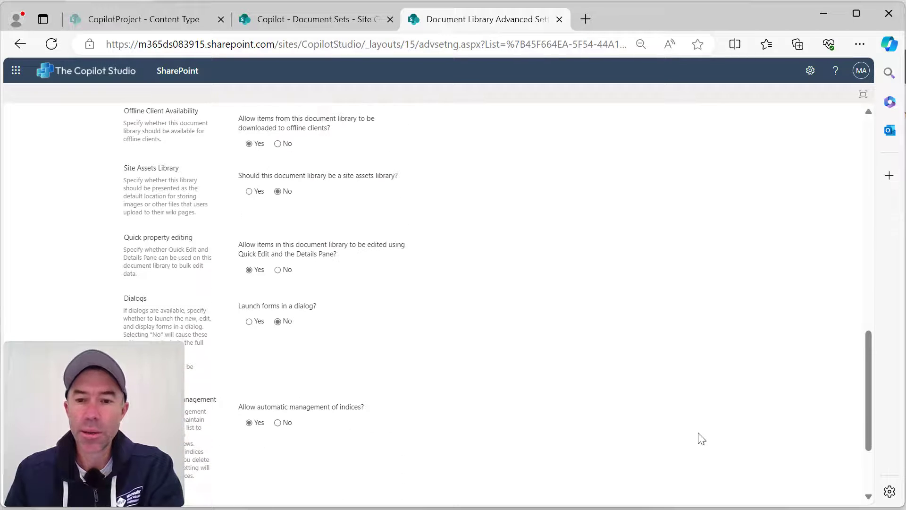
pyautogui.scroll(-3, 705, 439)
pyautogui.click(370, 459)
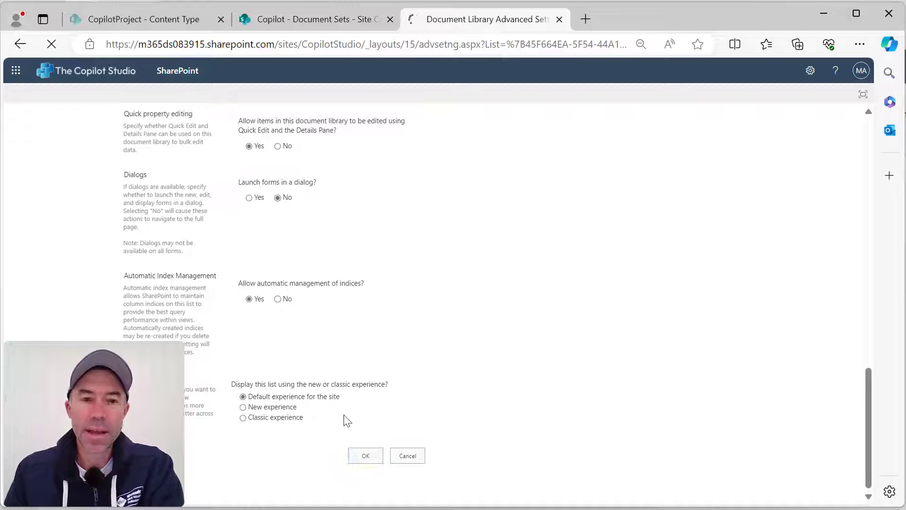
# - Return to the Our Projects library and check which item types can be created there
pyautogui.click(126, 142)
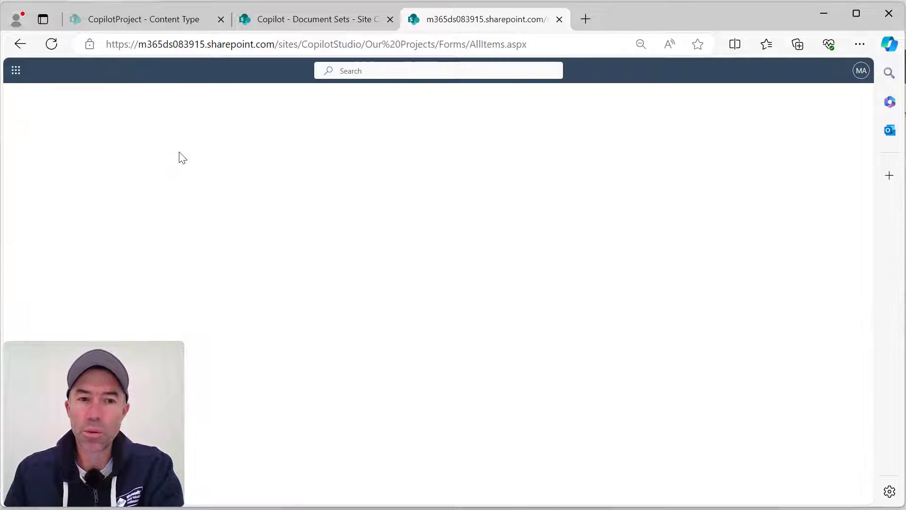
pyautogui.click(206, 140)
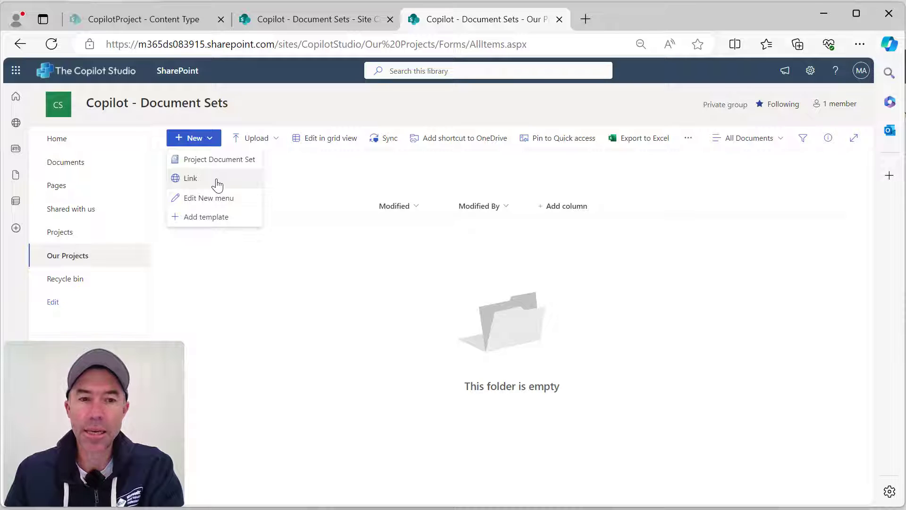
pyautogui.click(323, 182)
# - Create a project document set named "Copilot Rollout" and check which items can be created inside it
pyautogui.click(210, 137)
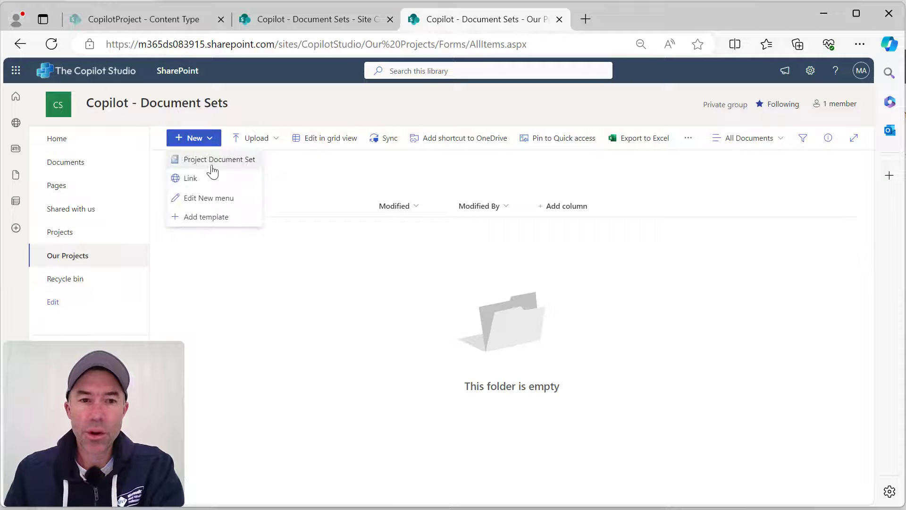
pyautogui.click(217, 160)
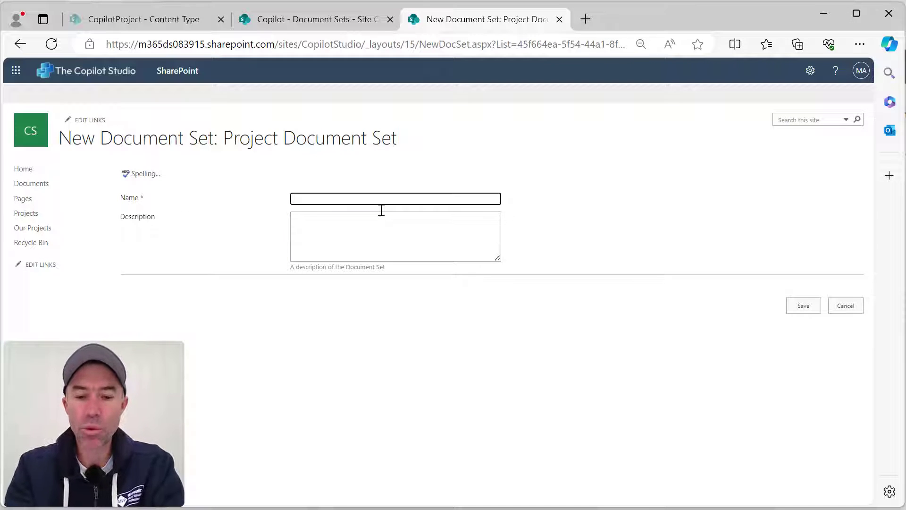
pyautogui.write('Copilot')
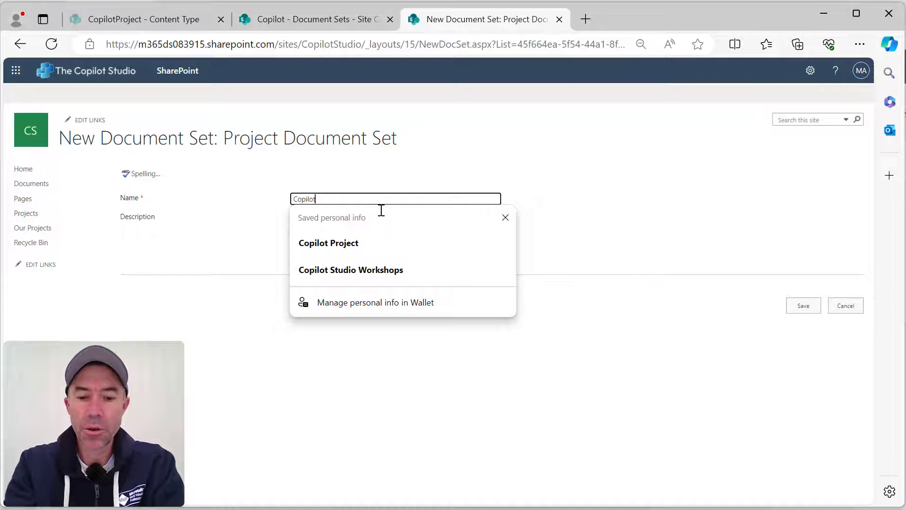
pyautogui.write(' Rollout')
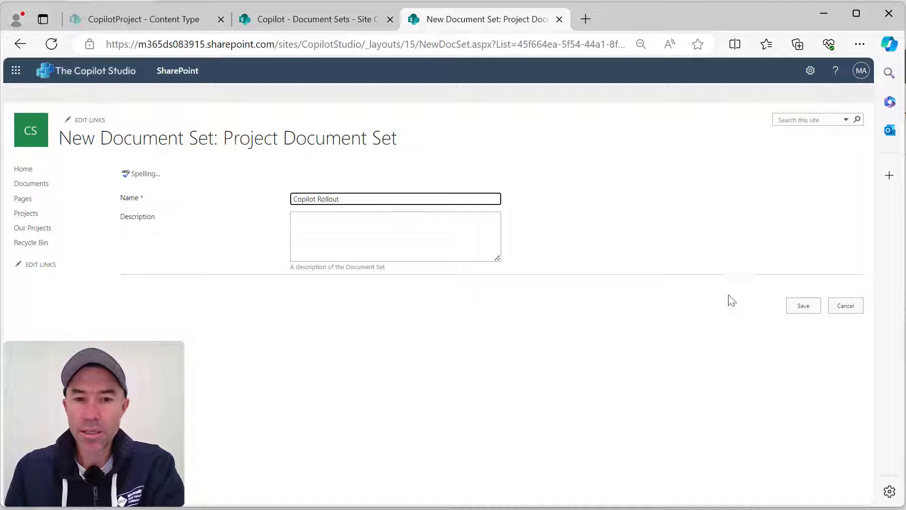
pyautogui.click(804, 306)
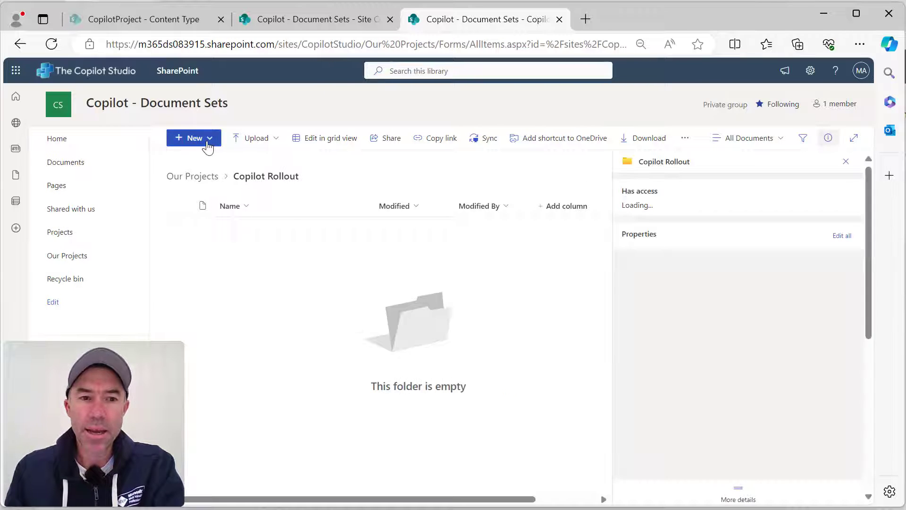
pyautogui.click(207, 142)
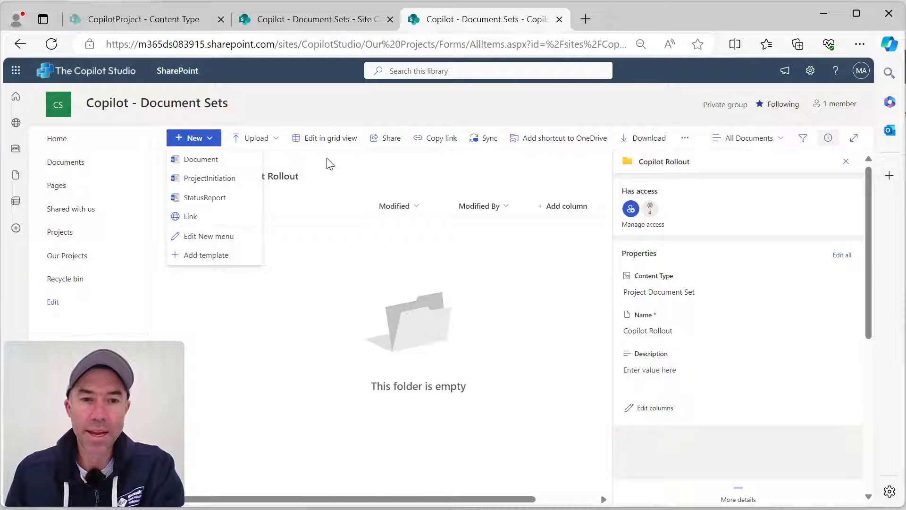
pyautogui.click(356, 163)
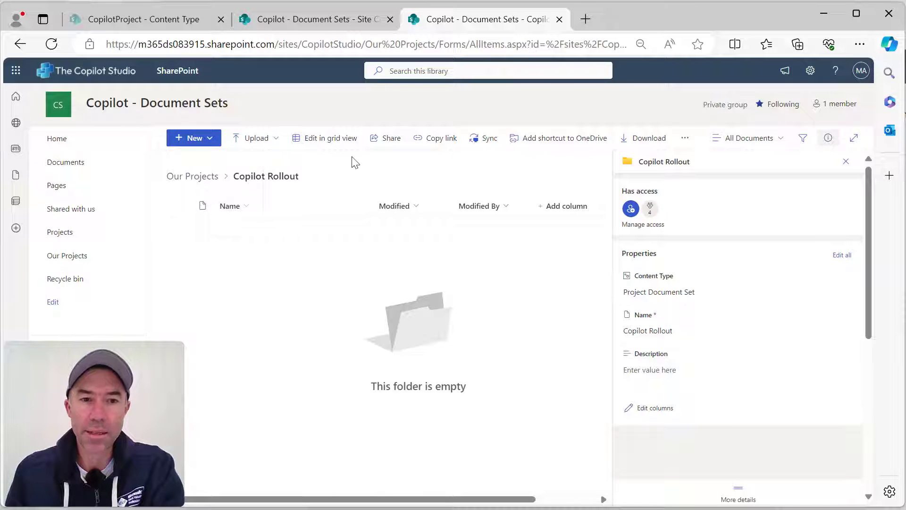
pyautogui.click(809, 71)
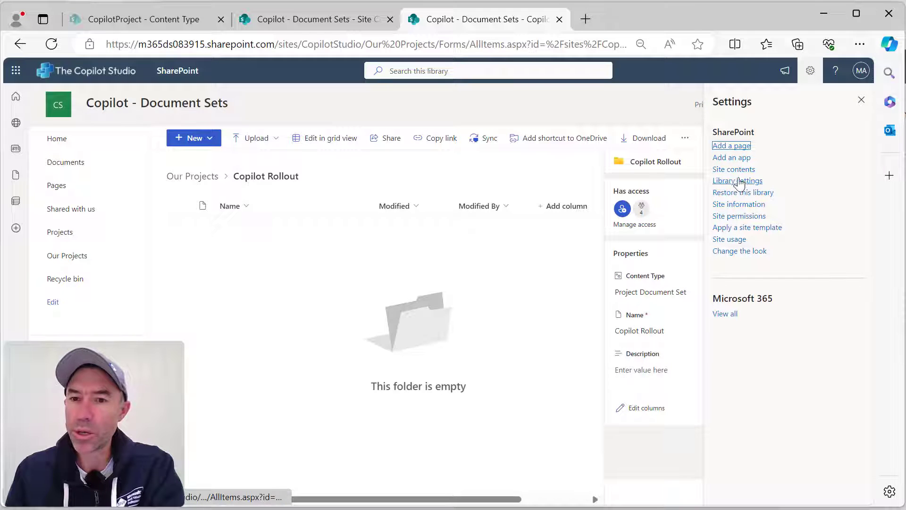
pyautogui.click(738, 181)
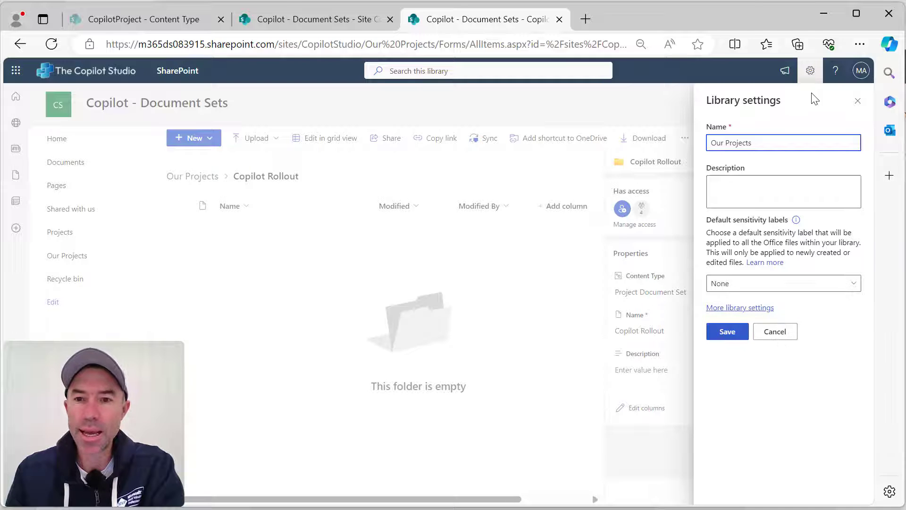
pyautogui.click(811, 76)
pyautogui.click(815, 77)
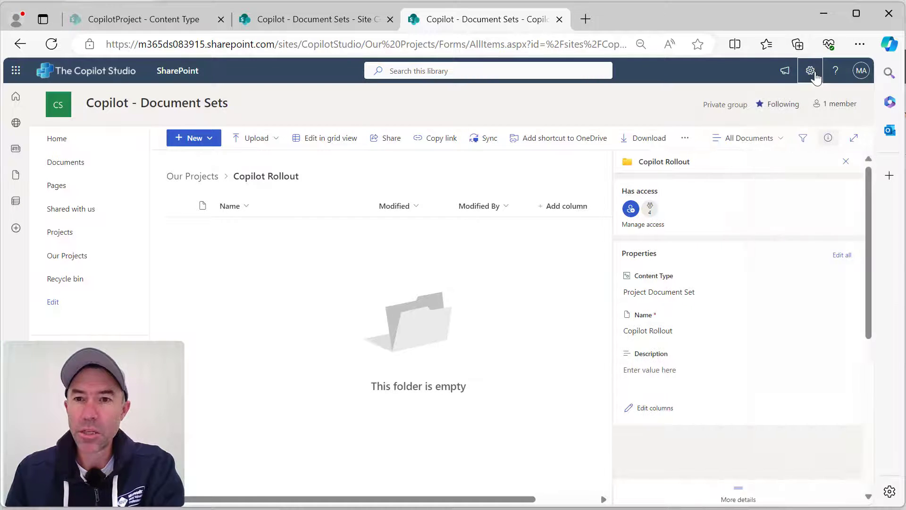
# - Find the Project Document Set content type in the site's content type gallery by searching for "Project" and open it
pyautogui.click(815, 77)
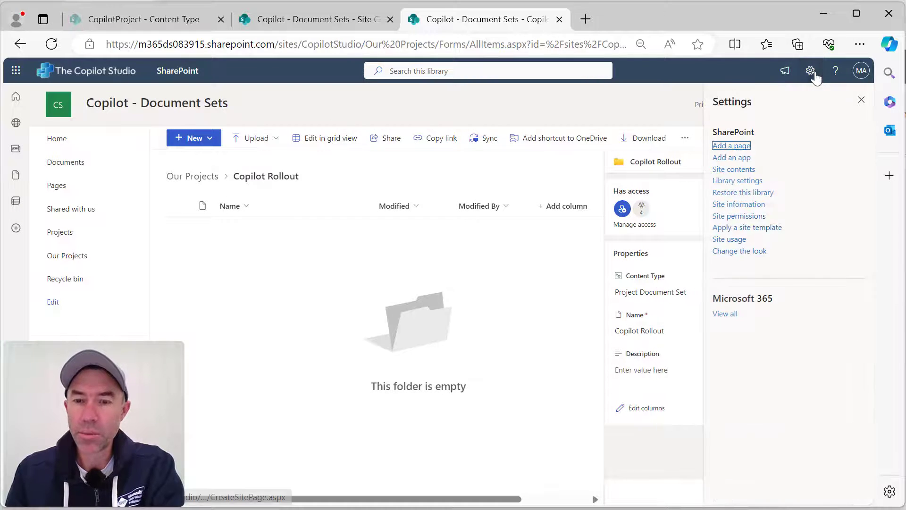
pyautogui.click(747, 206)
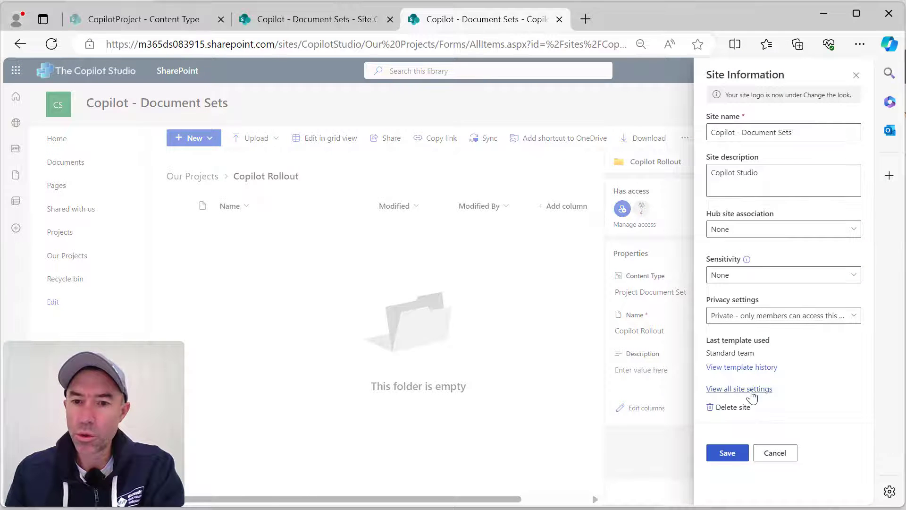
pyautogui.click(746, 389)
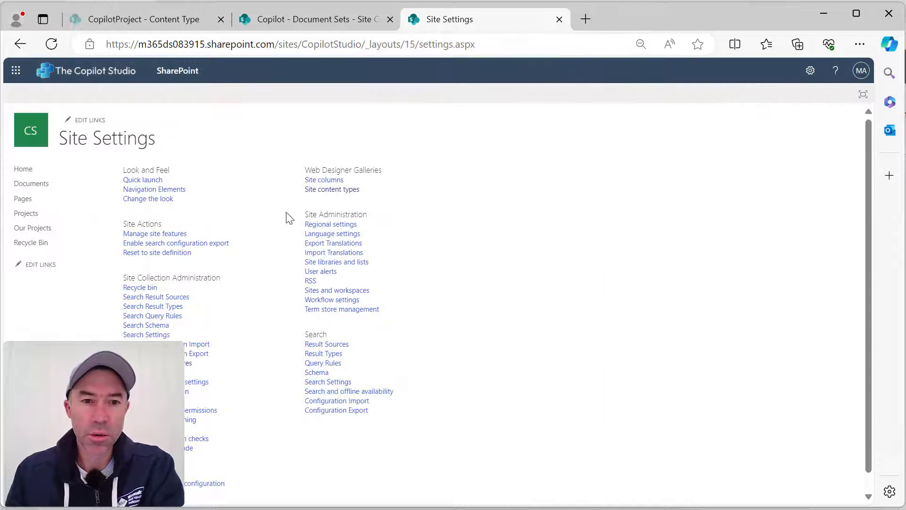
pyautogui.click(324, 189)
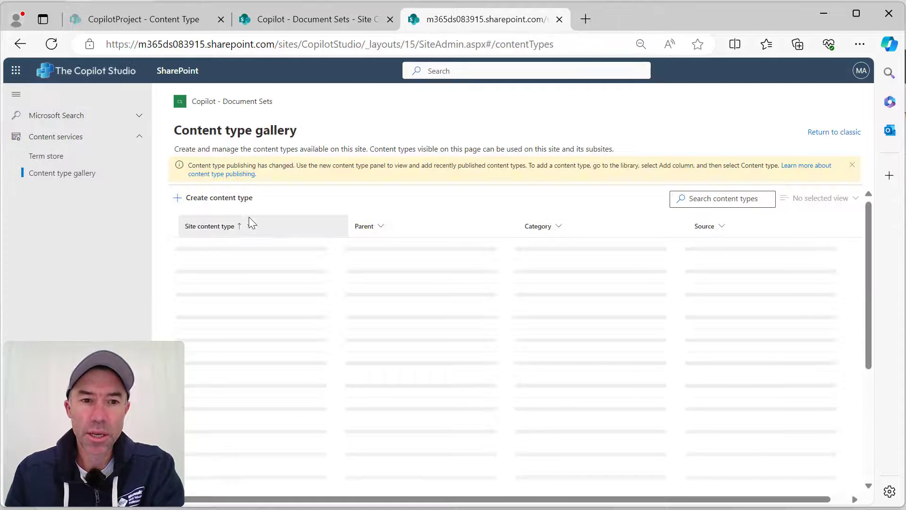
pyautogui.click(731, 199)
pyautogui.write('Project')
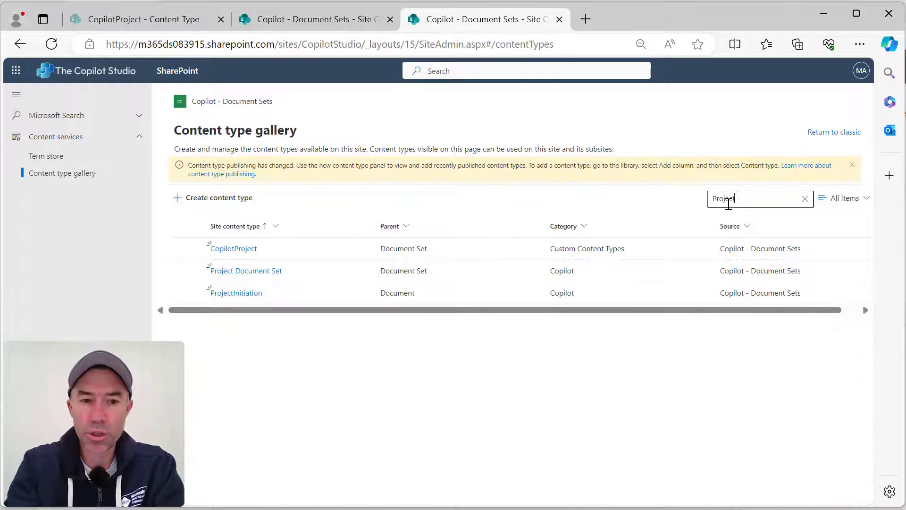
pyautogui.click(265, 271)
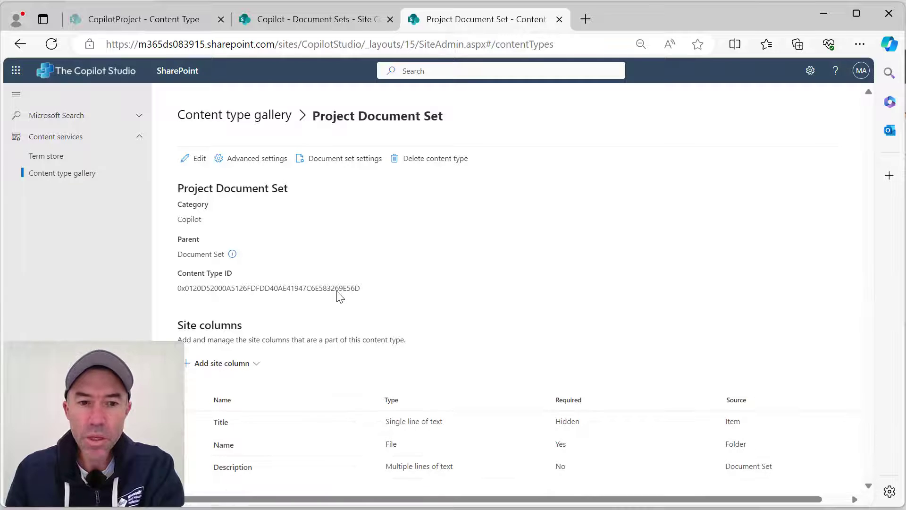
# - Remove Document from the allowed content types in the Project Document Set's document set settings and save
pyautogui.click(329, 167)
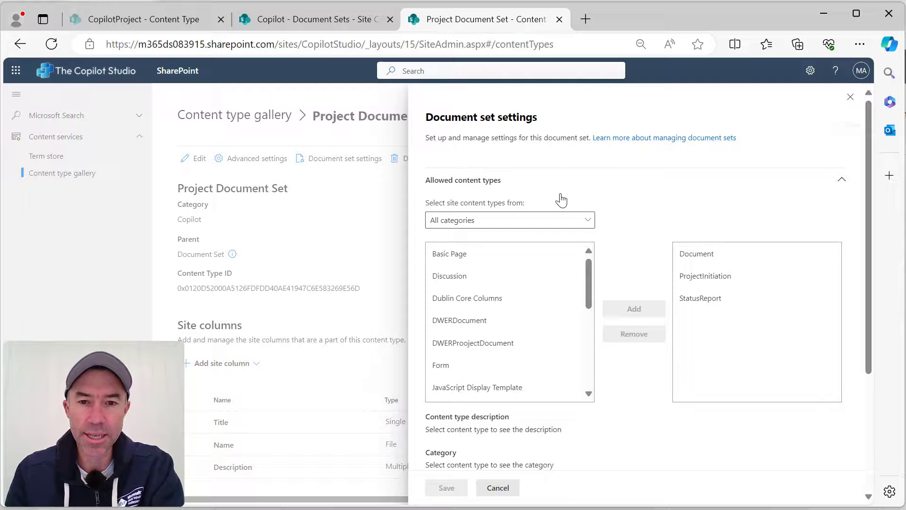
pyautogui.click(697, 255)
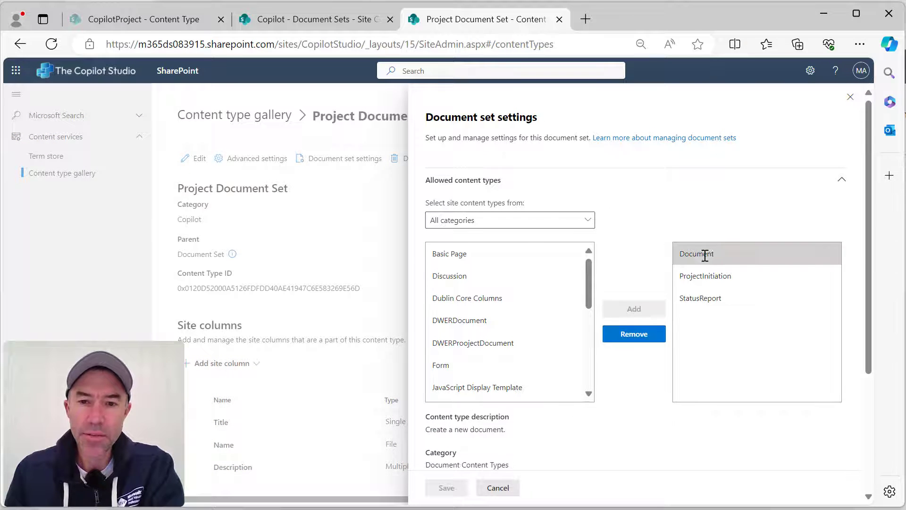
pyautogui.click(644, 338)
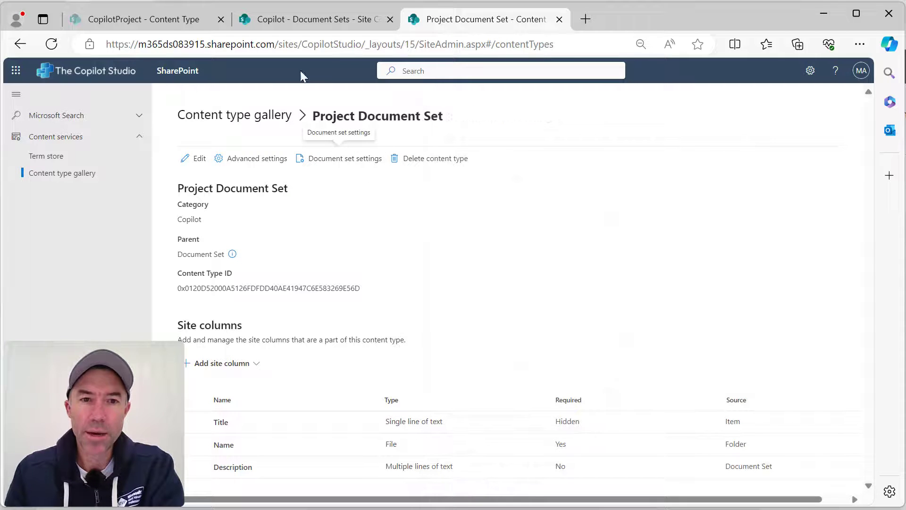
# - Return to the Our Projects library from the site's home page and delete the Copilot Rollout document set
pyautogui.click(229, 115)
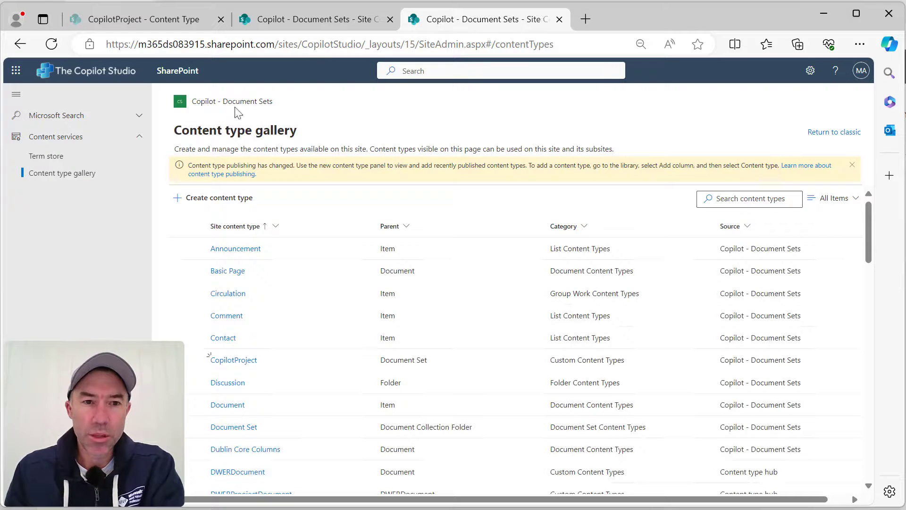
pyautogui.click(239, 103)
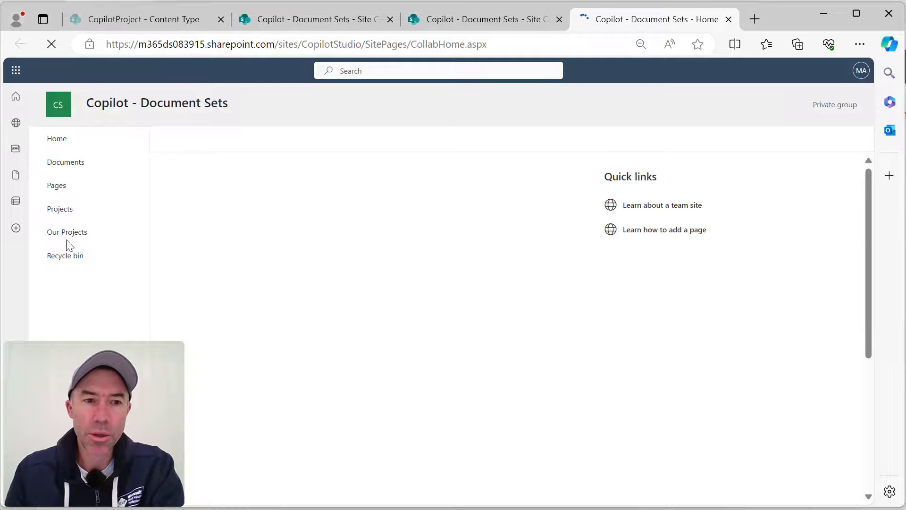
pyautogui.click(69, 232)
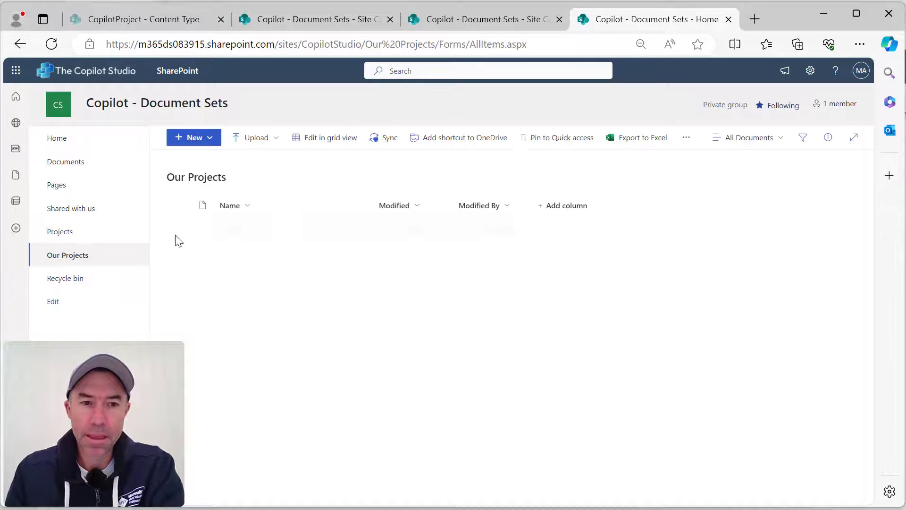
pyautogui.click(180, 229)
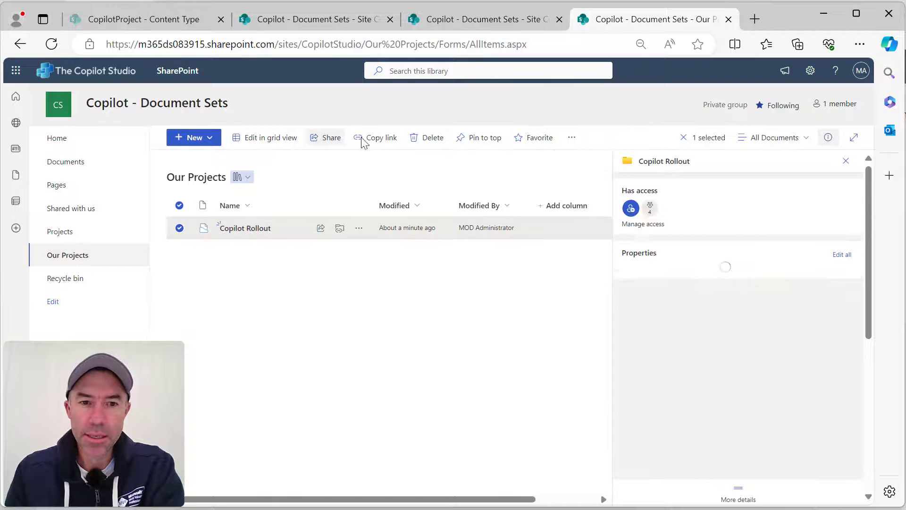
pyautogui.click(417, 141)
pyautogui.click(468, 324)
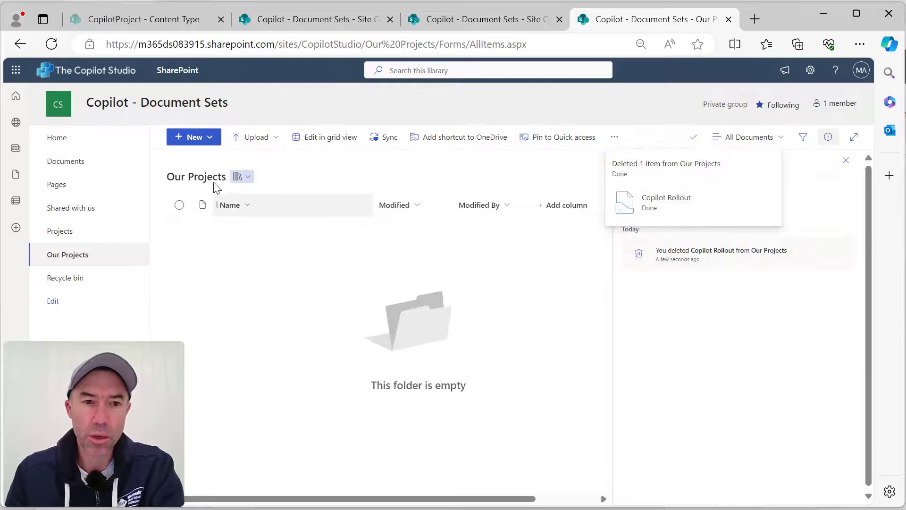
# - Create a new project document set named "Copilot Rollout" in the Our Projects library
pyautogui.click(202, 138)
pyautogui.click(220, 156)
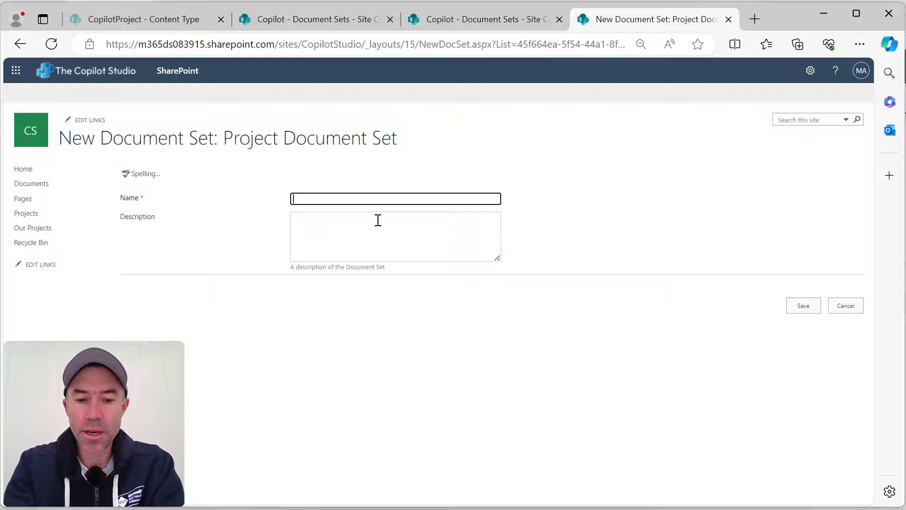
pyautogui.write('Copilot Rollout')
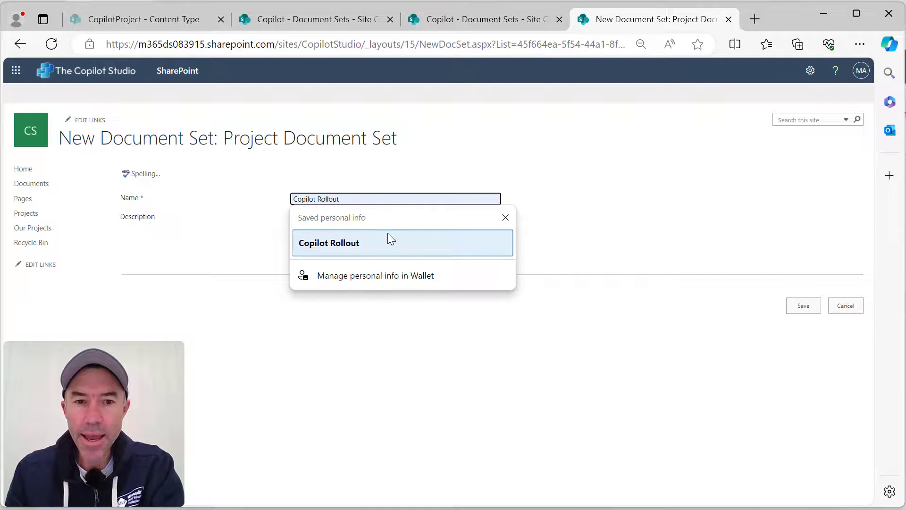
pyautogui.click(387, 239)
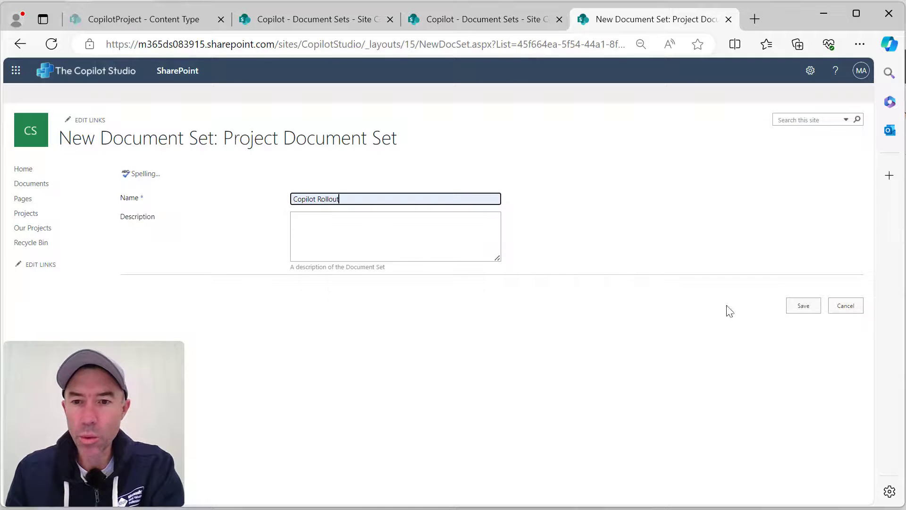
pyautogui.click(792, 306)
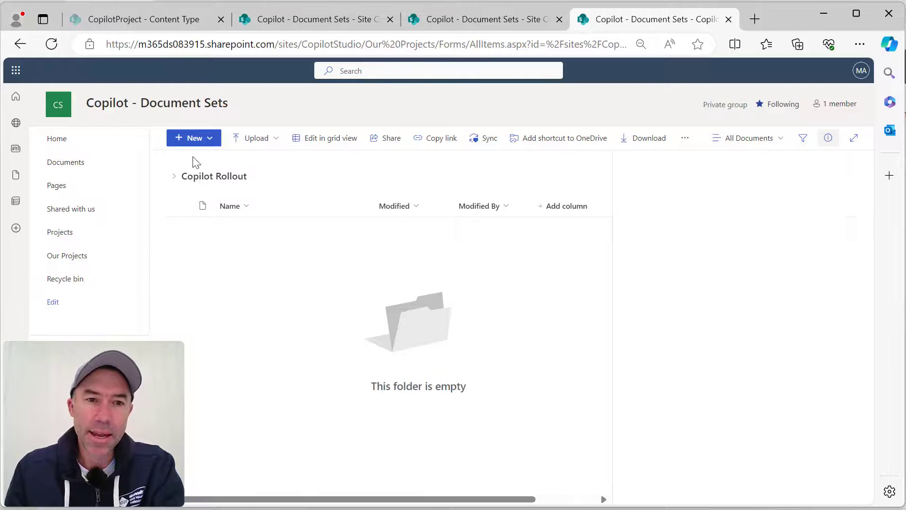
# - Check which items can be created inside the Copilot Rollout document set and go back to the content type gallery
pyautogui.click(200, 139)
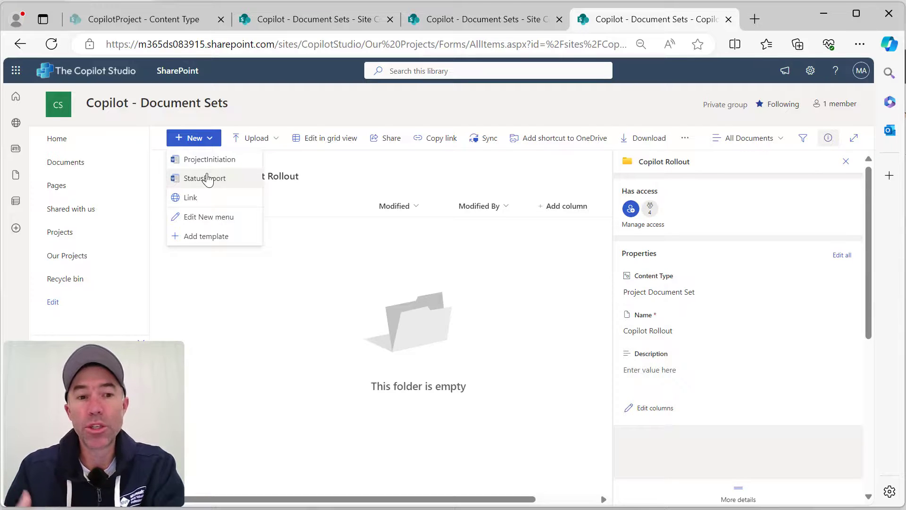
pyautogui.click(394, 105)
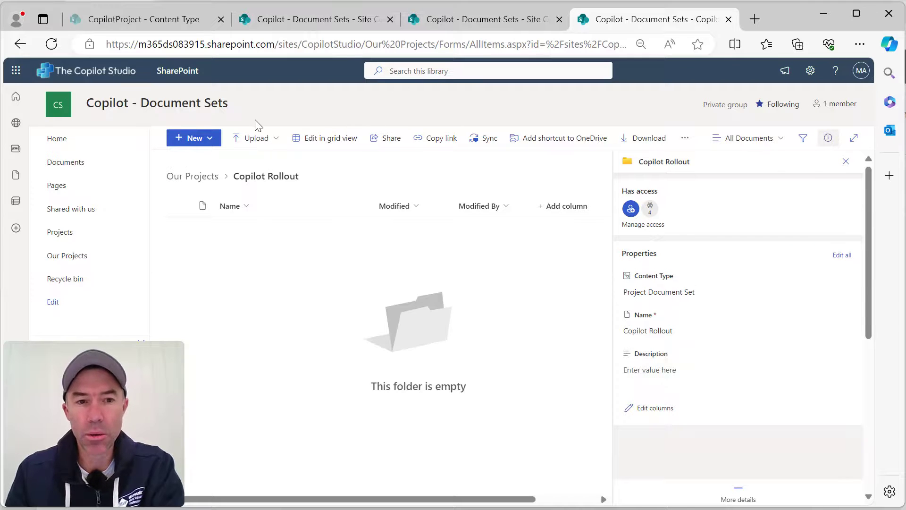
pyautogui.click(453, 21)
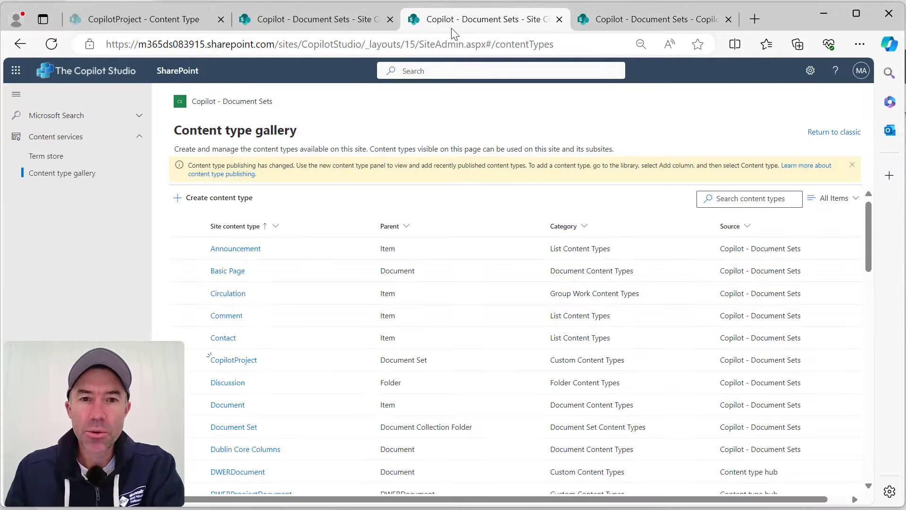